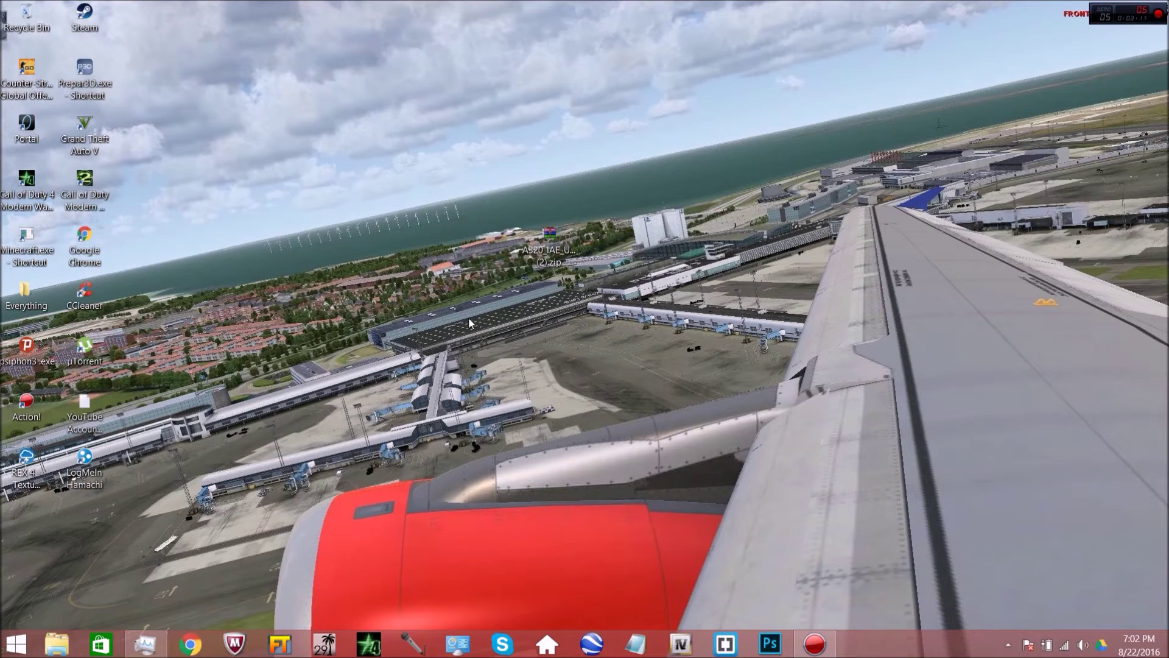
# Open A320_IAE_UNITED_N465UA (2).zip in WinRAR, dismiss the licence notice, and close WinRAR
pyautogui.doubleClick(552, 258)
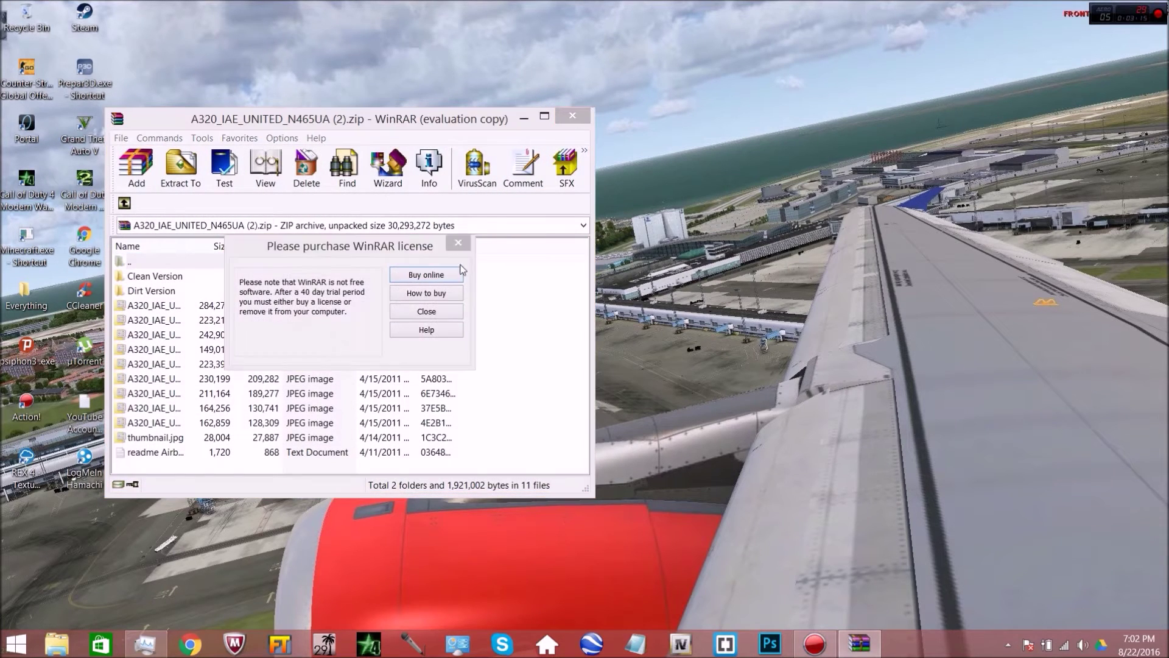
pyautogui.click(458, 243)
pyautogui.click(576, 117)
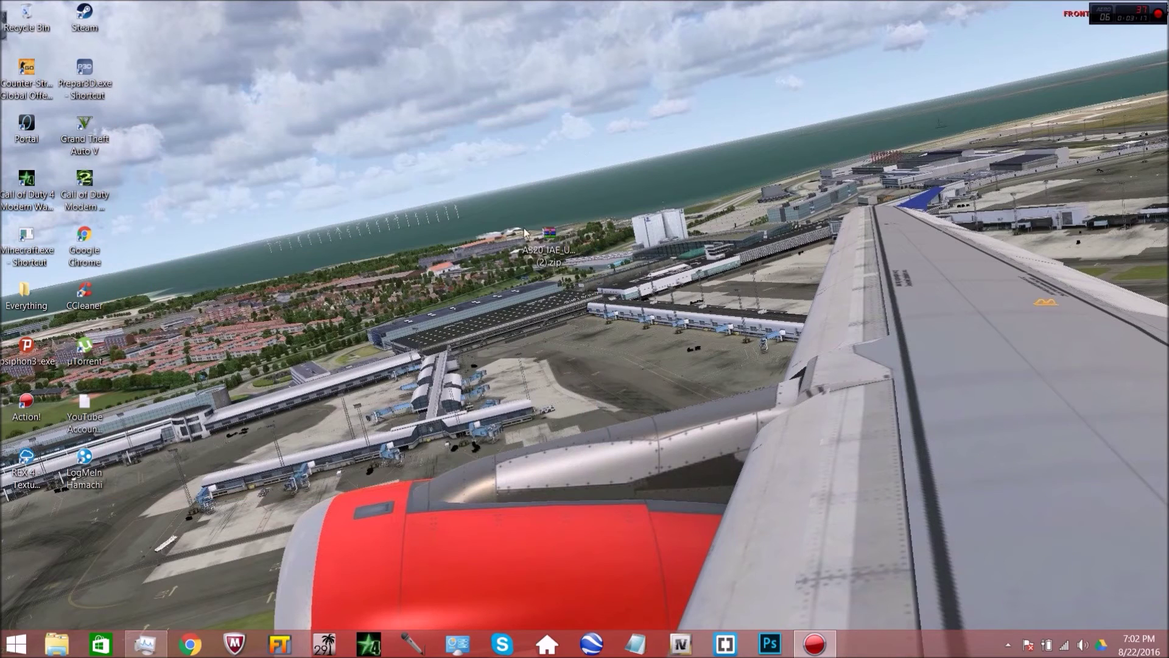
# Move the zip archive icon lower on the desktop and deselect it
pyautogui.moveTo(525, 232); pyautogui.dragTo(590, 161)
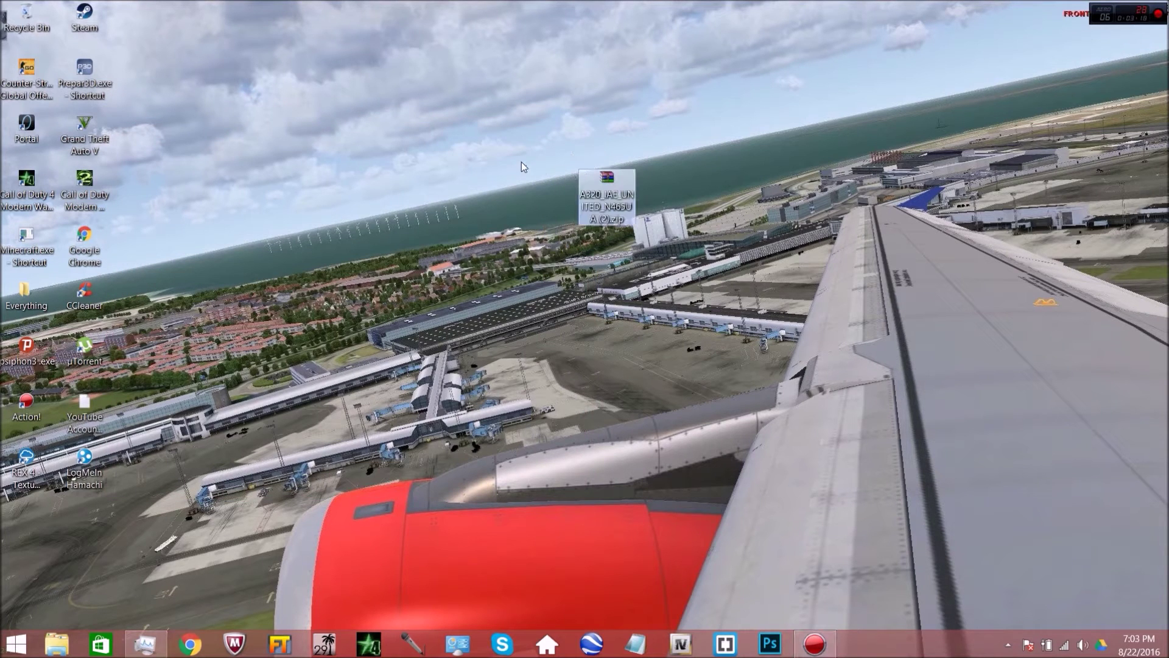
pyautogui.moveTo(521, 162); pyautogui.dragTo(699, 229)
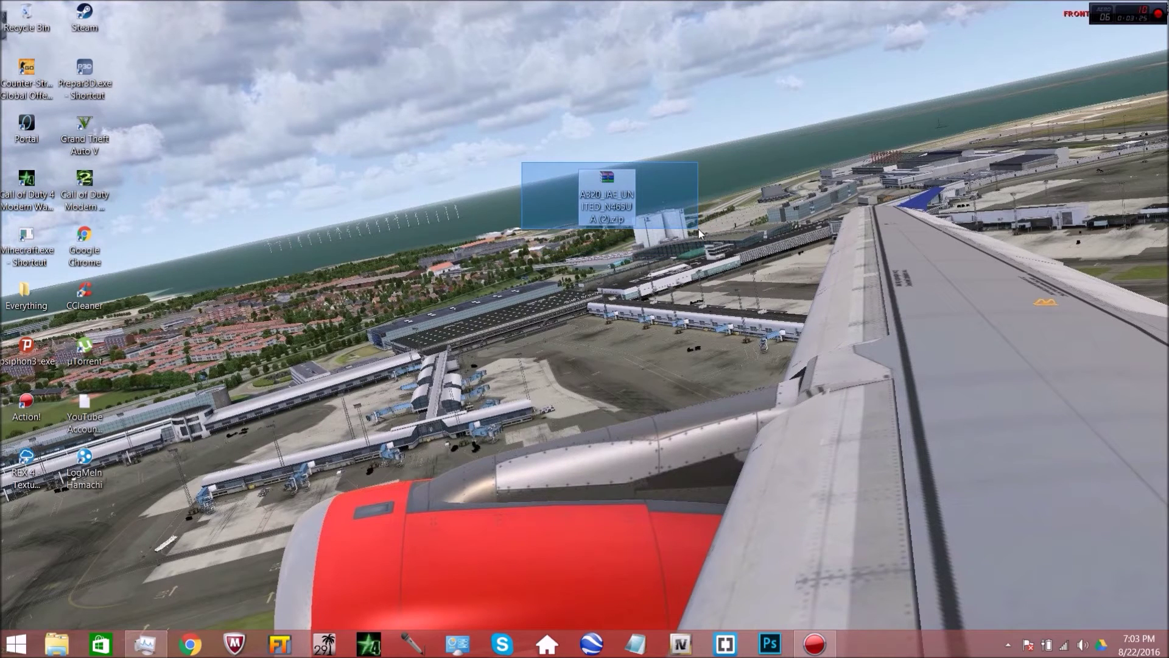
pyautogui.moveTo(699, 229); pyautogui.dragTo(577, 229)
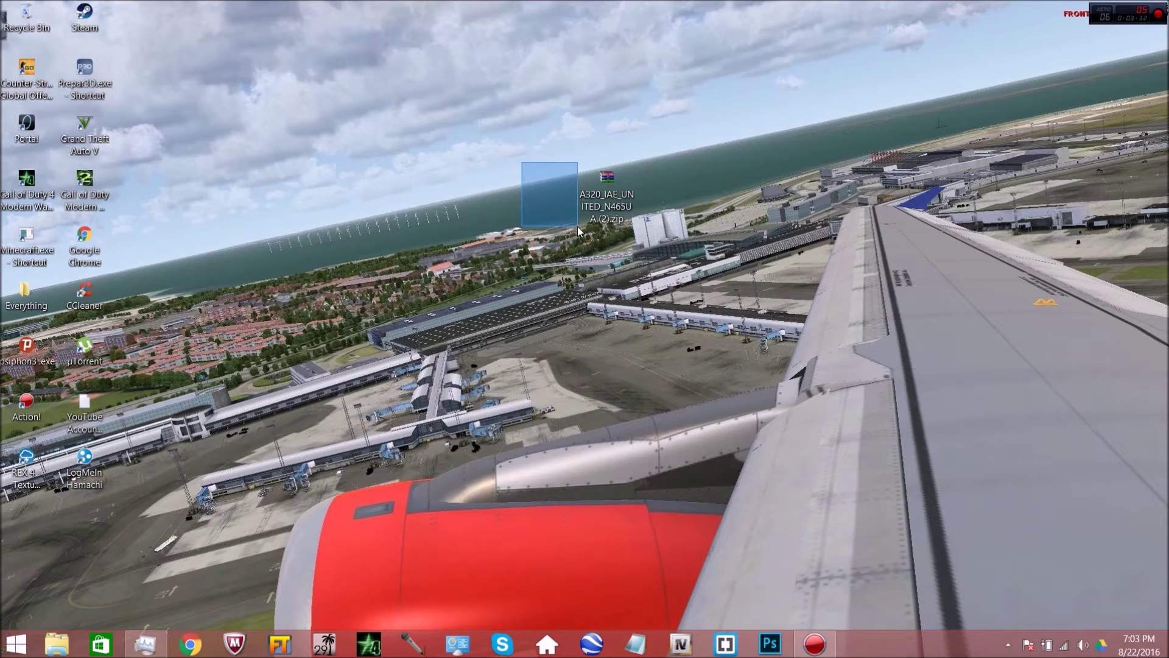
pyautogui.moveTo(580, 230); pyautogui.dragTo(582, 232)
pyautogui.moveTo(581, 234); pyautogui.dragTo(744, 352)
pyautogui.moveTo(606, 183); pyautogui.dragTo(603, 240)
pyautogui.click(567, 218)
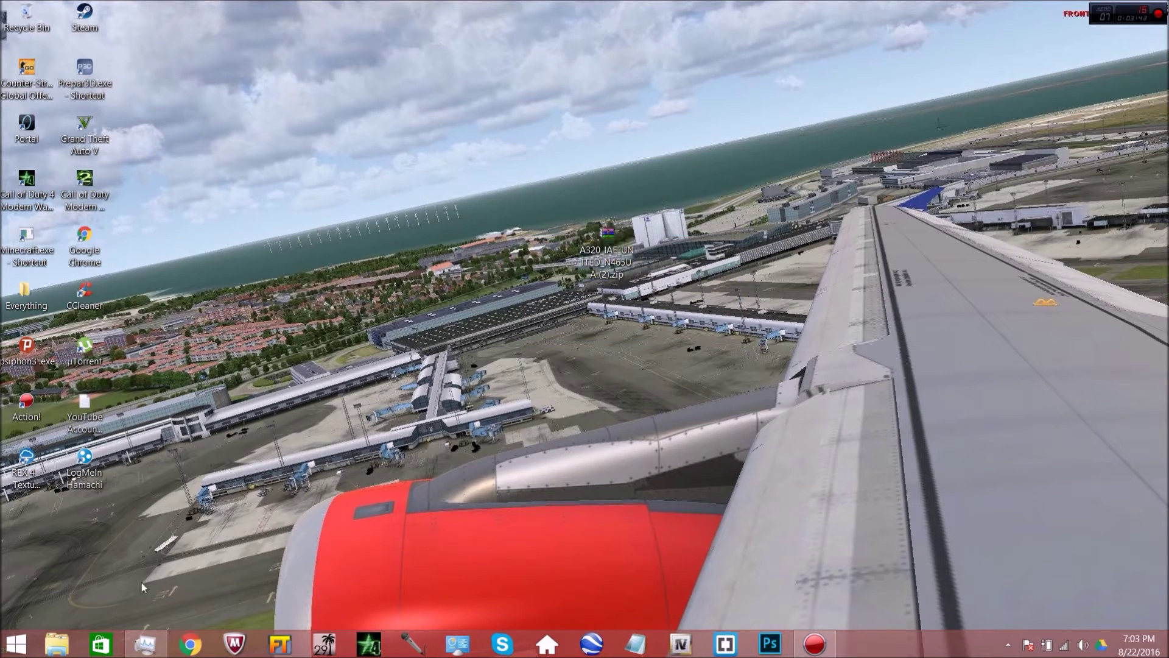
# Open File Explorer and browse C: > Program Files (x86) > Steam
pyautogui.click(54, 646)
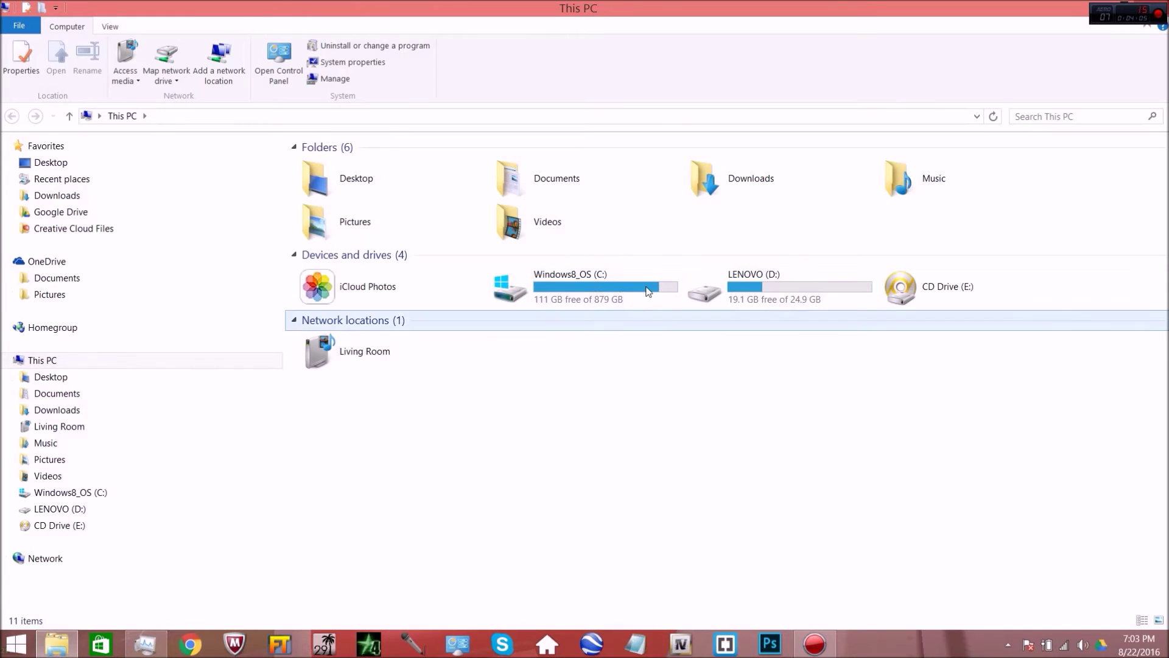
pyautogui.moveTo(588, 289)
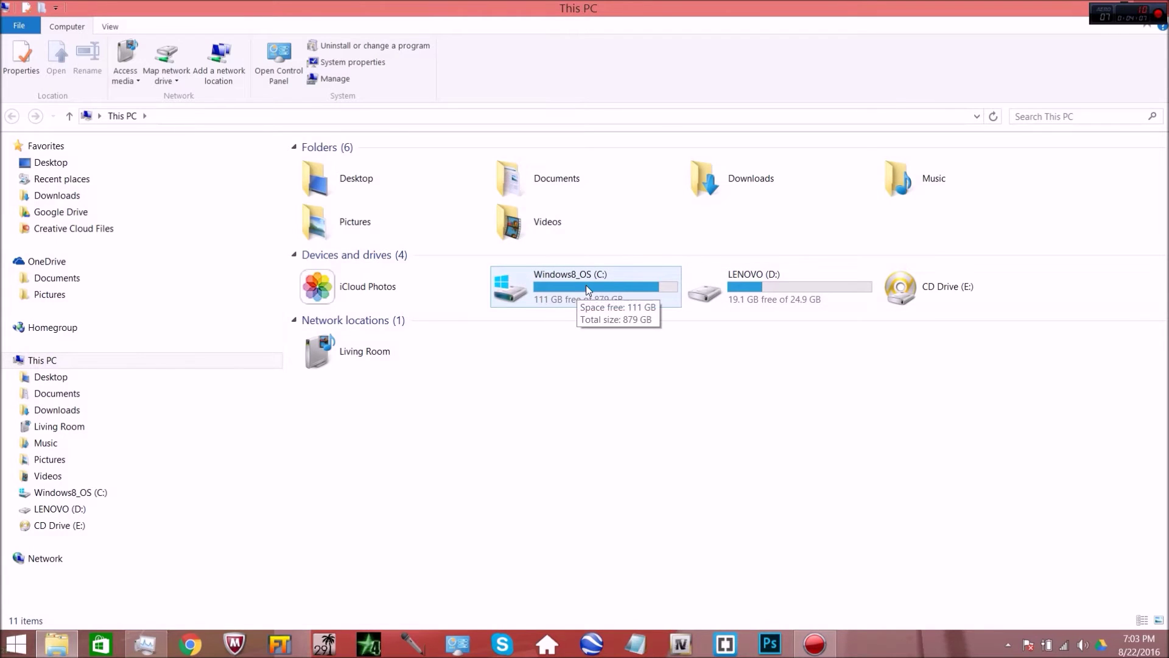
pyautogui.doubleClick(588, 289)
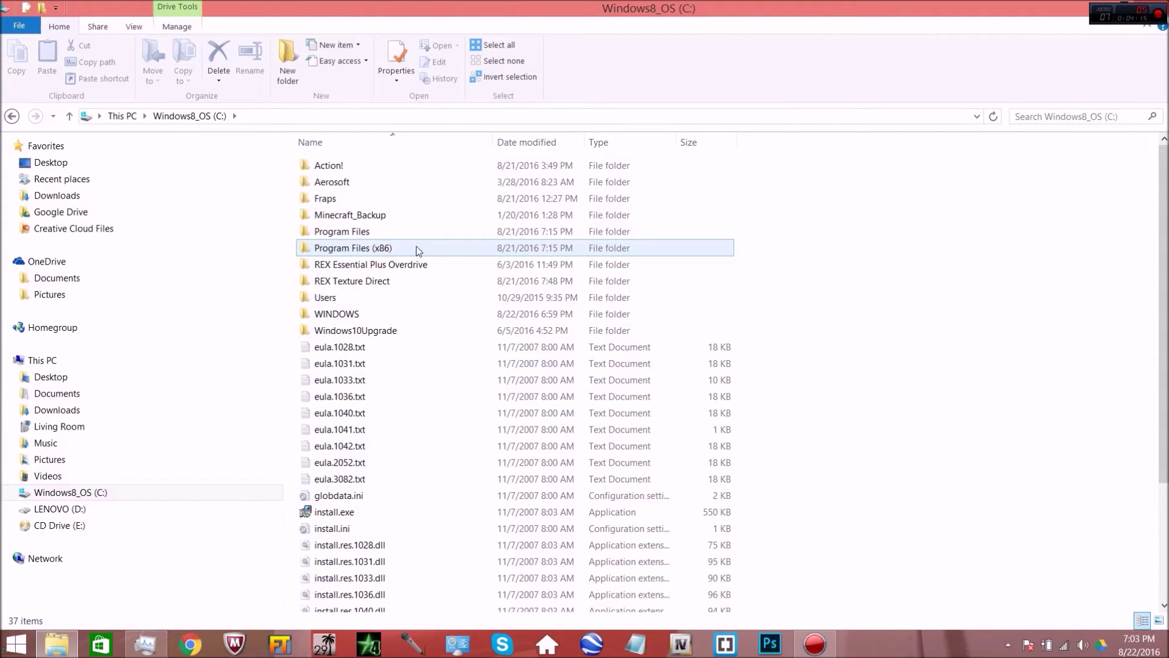
pyautogui.doubleClick(418, 251)
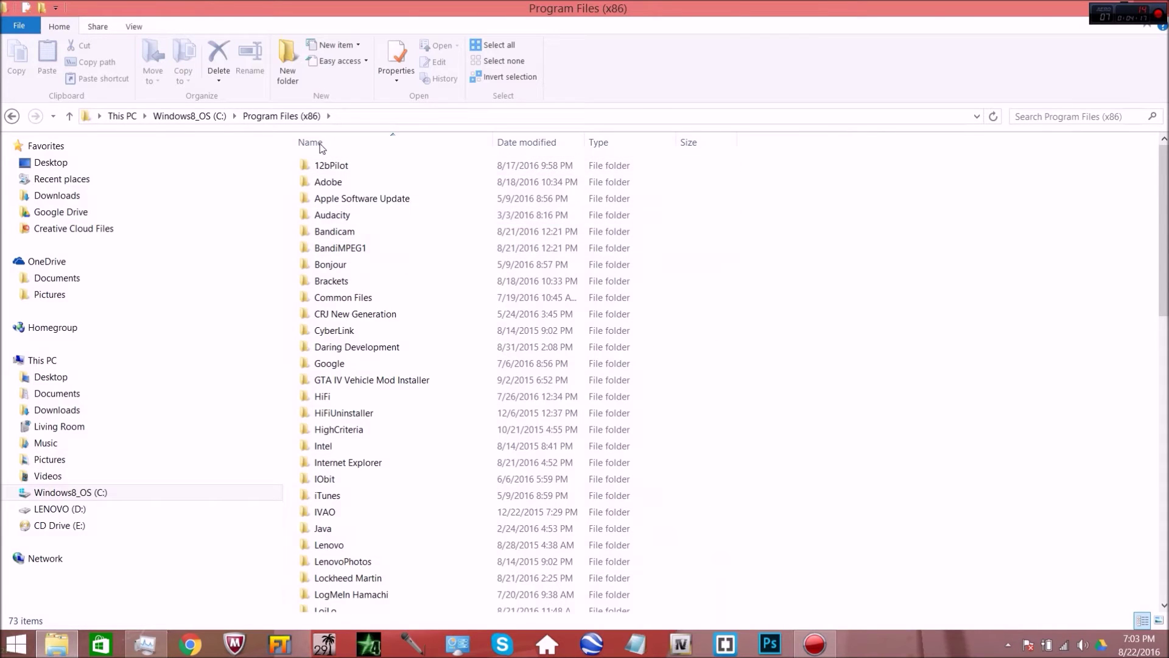
pyautogui.scroll(-7, 375, 218)
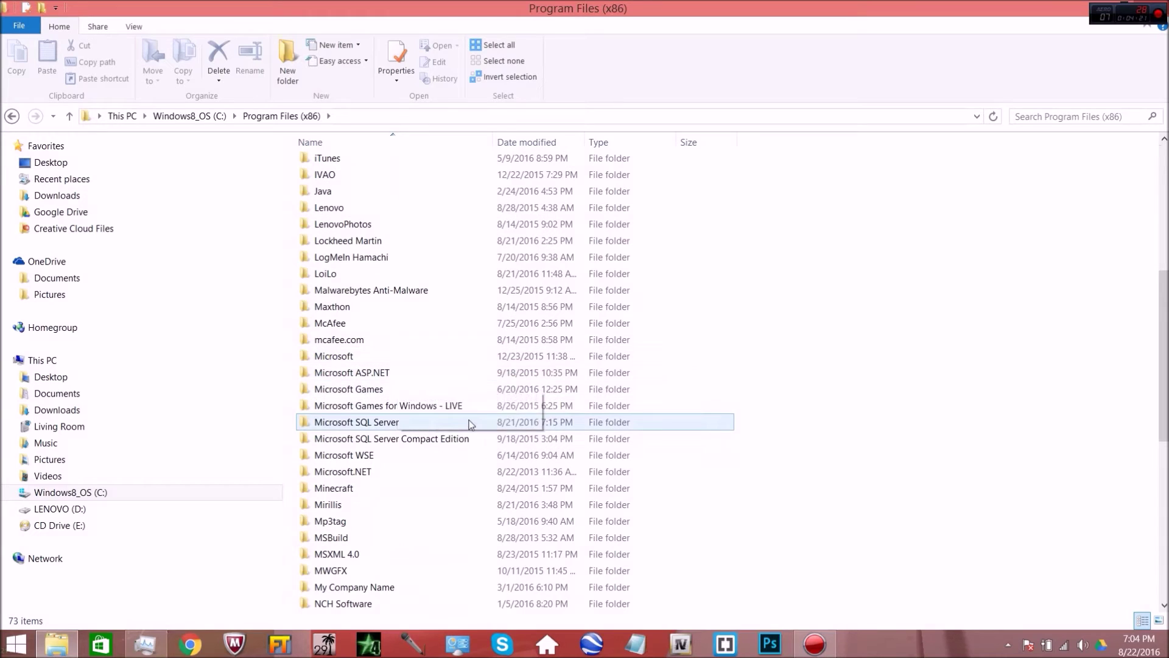
pyautogui.scroll(6, 445, 405)
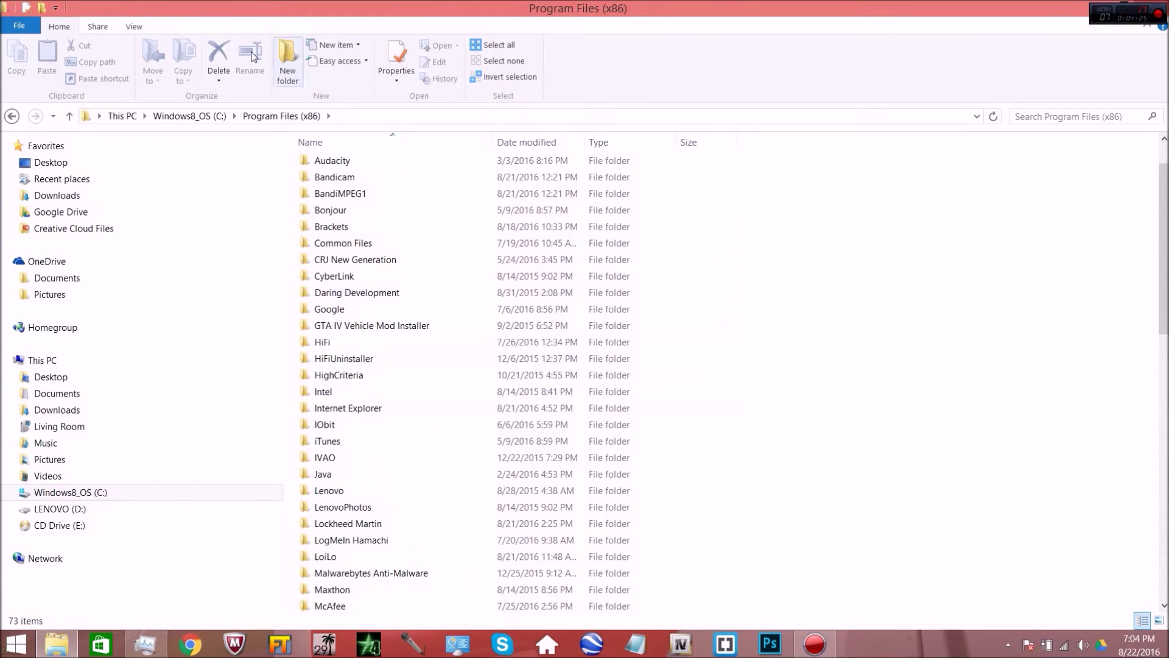
pyautogui.scroll(-8, 487, 463)
pyautogui.scroll(-3, 422, 426)
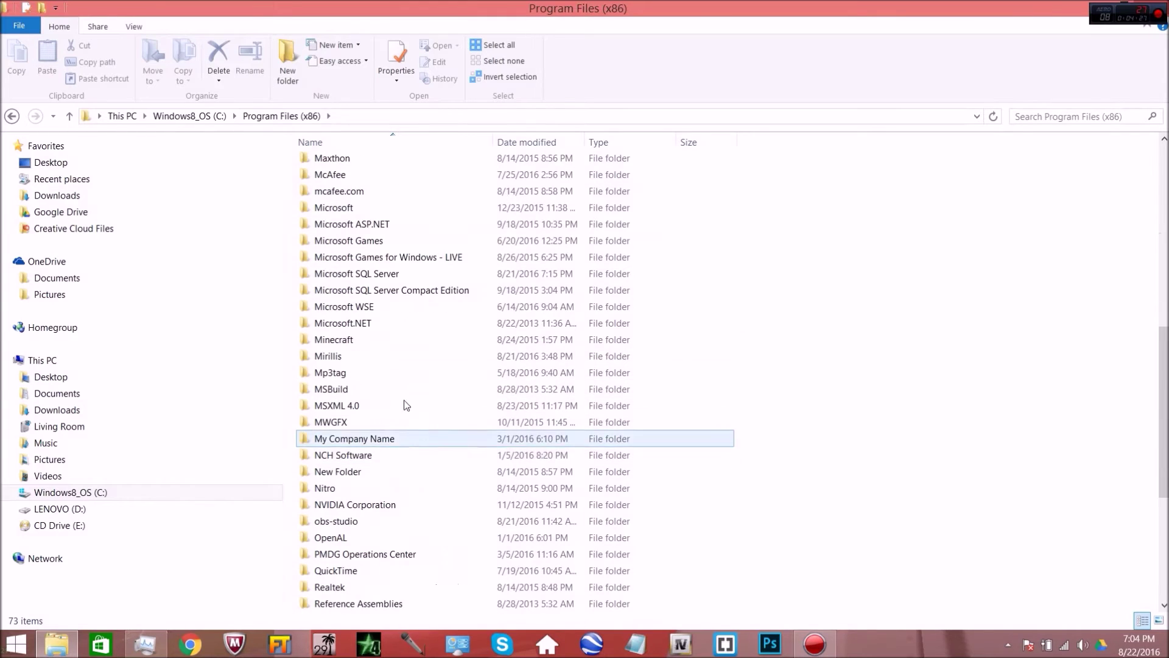
pyautogui.doubleClick(362, 538)
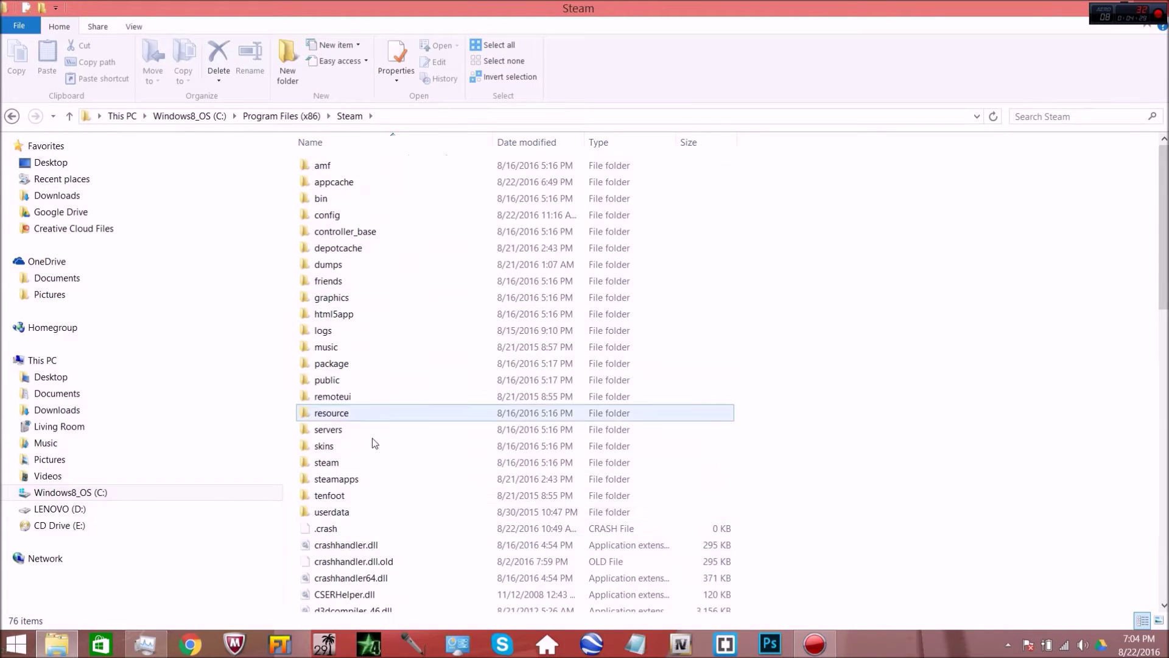
# Continue into steamapps\common\FSX\SimObjects\Airplanes
pyautogui.doubleClick(381, 484)
pyautogui.click(346, 167)
pyautogui.doubleClick(346, 167)
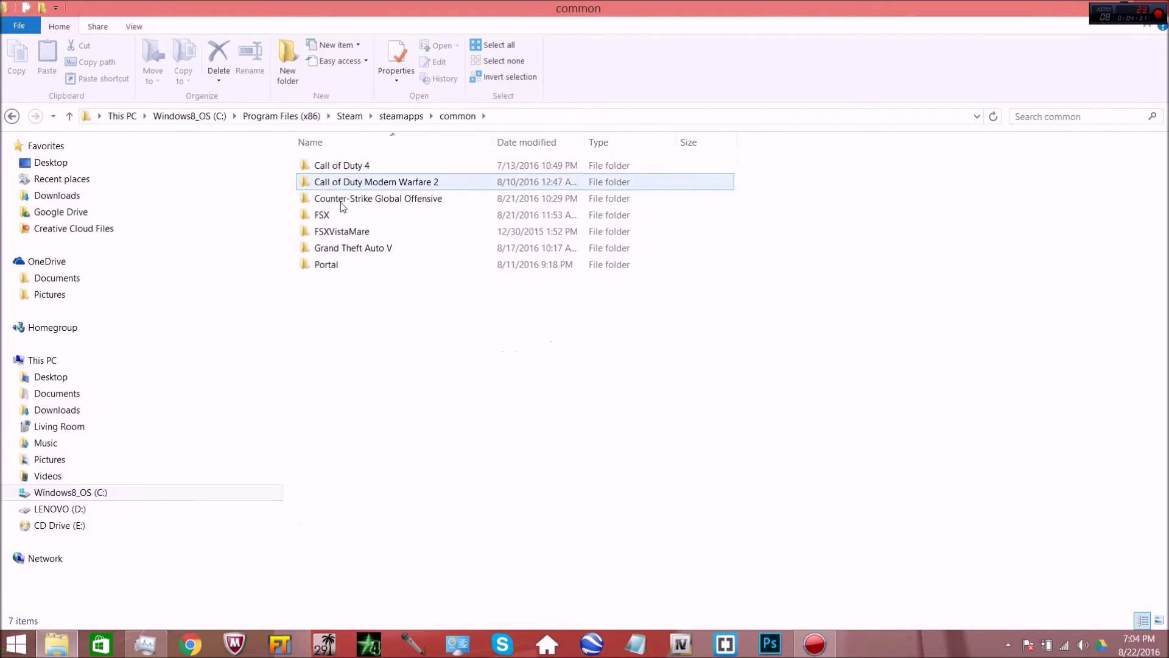
pyautogui.doubleClick(345, 221)
pyautogui.scroll(-2, 396, 425)
pyautogui.scroll(-6, 397, 425)
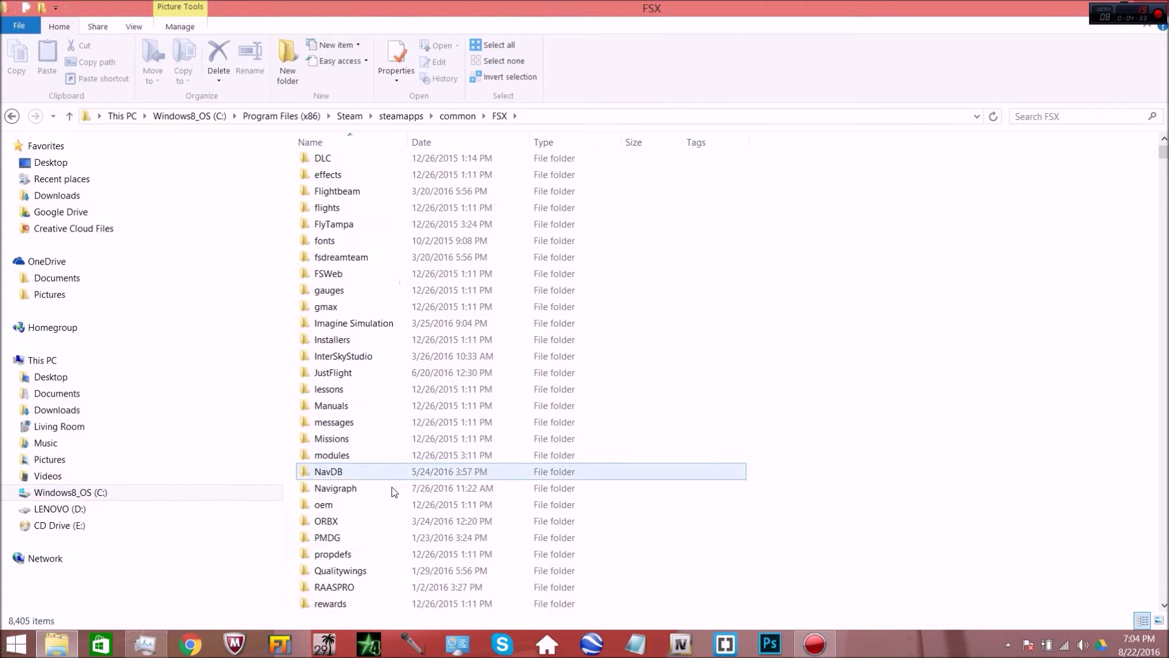
pyautogui.doubleClick(336, 570)
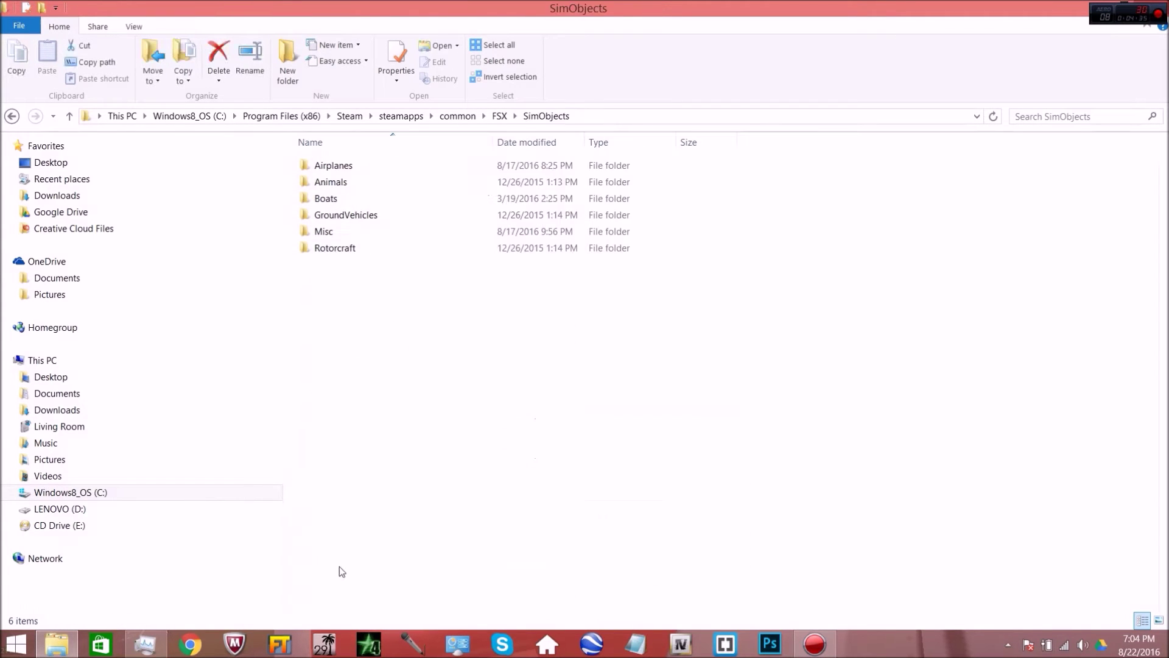
pyautogui.doubleClick(381, 162)
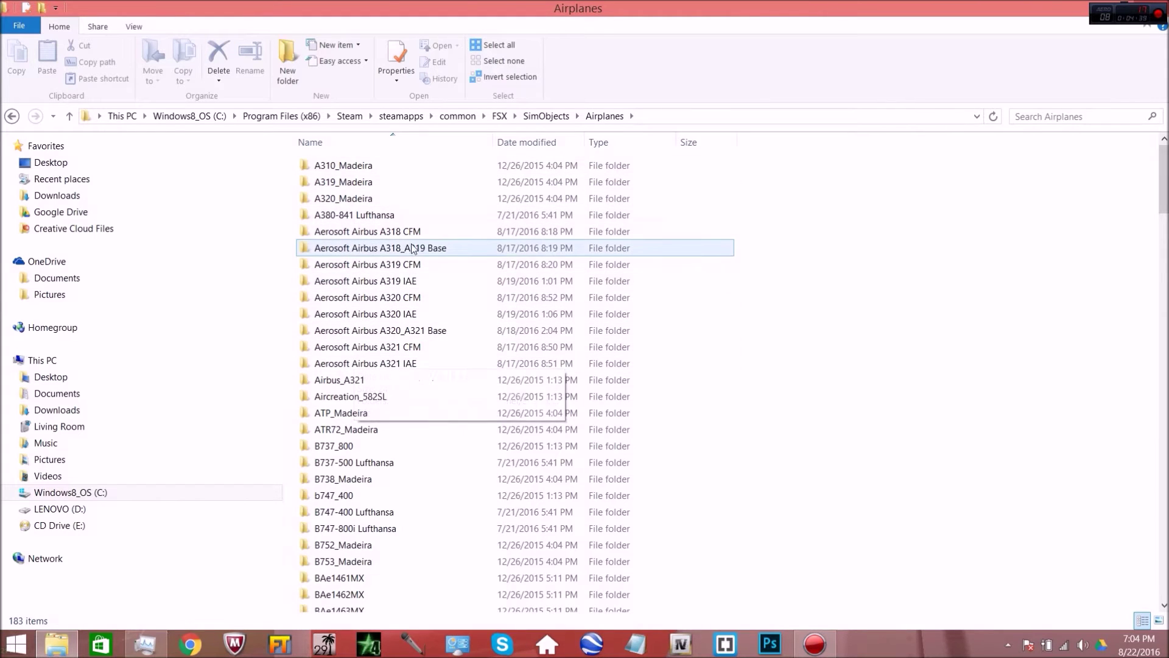
# Go back four folder levels to This PC
pyautogui.click(11, 116)
pyautogui.click(12, 116)
pyautogui.click(12, 116)
pyautogui.click(12, 116)
pyautogui.click(11, 115)
pyautogui.click(11, 116)
pyautogui.click(12, 115)
pyautogui.click(11, 116)
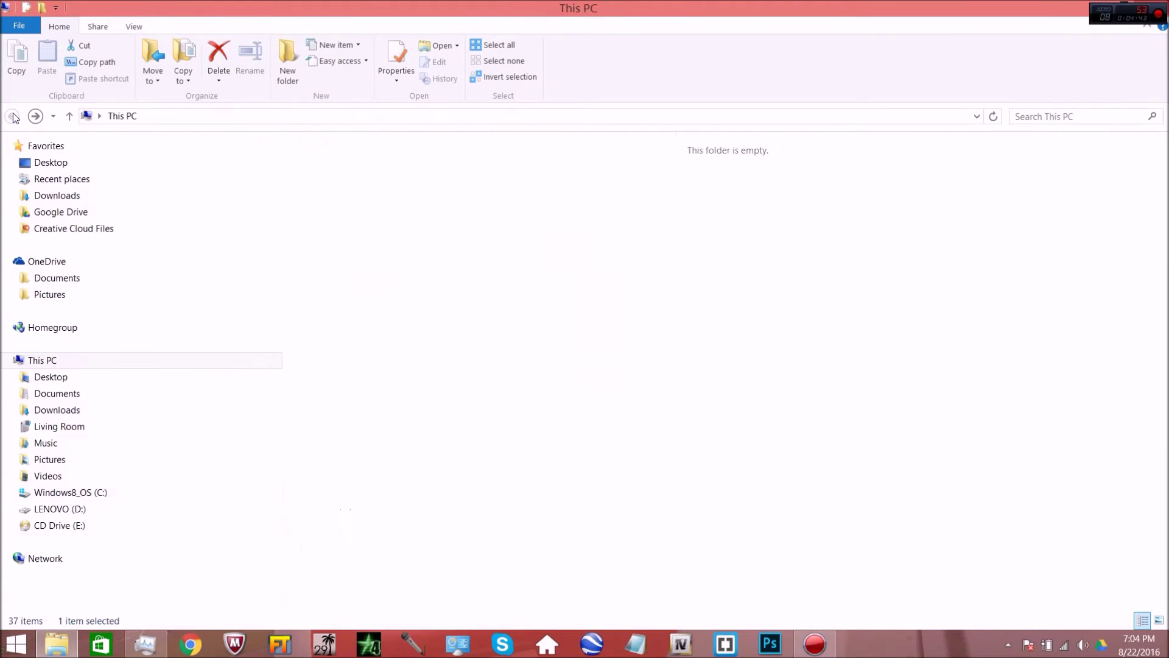
# Browse C: > Program Files (x86) > Lockheed Martin > Prepar3D v3 > SimObjects > Airplanes
pyautogui.doubleClick(594, 304)
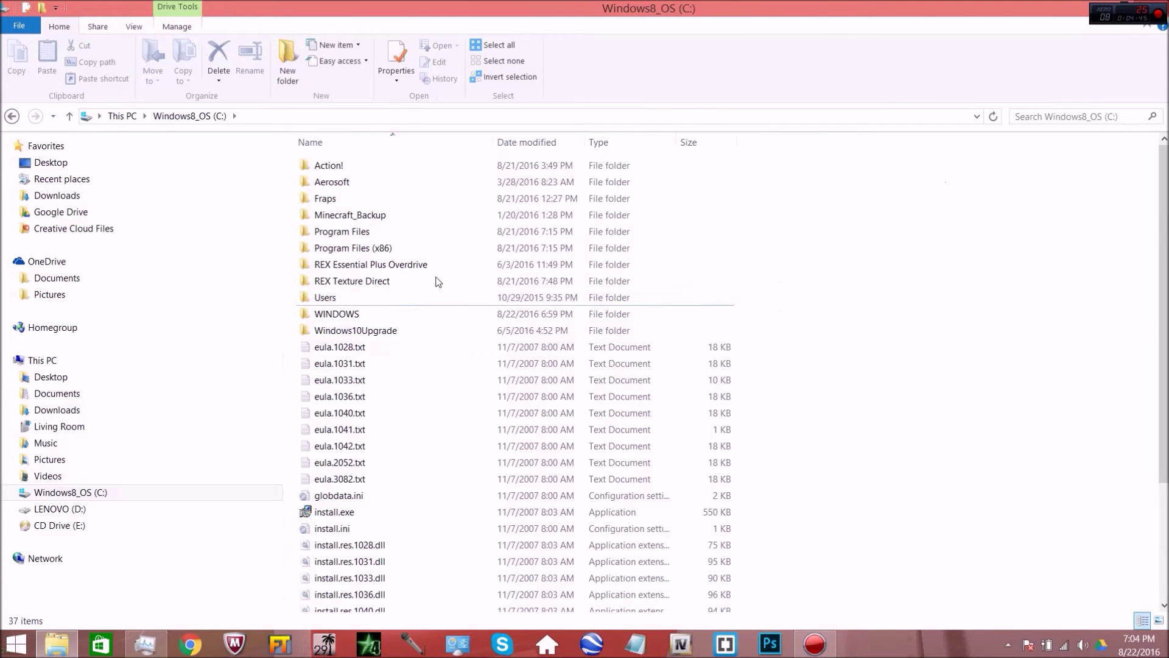
pyautogui.doubleClick(374, 246)
pyautogui.scroll(-3, 438, 341)
pyautogui.scroll(-2, 439, 341)
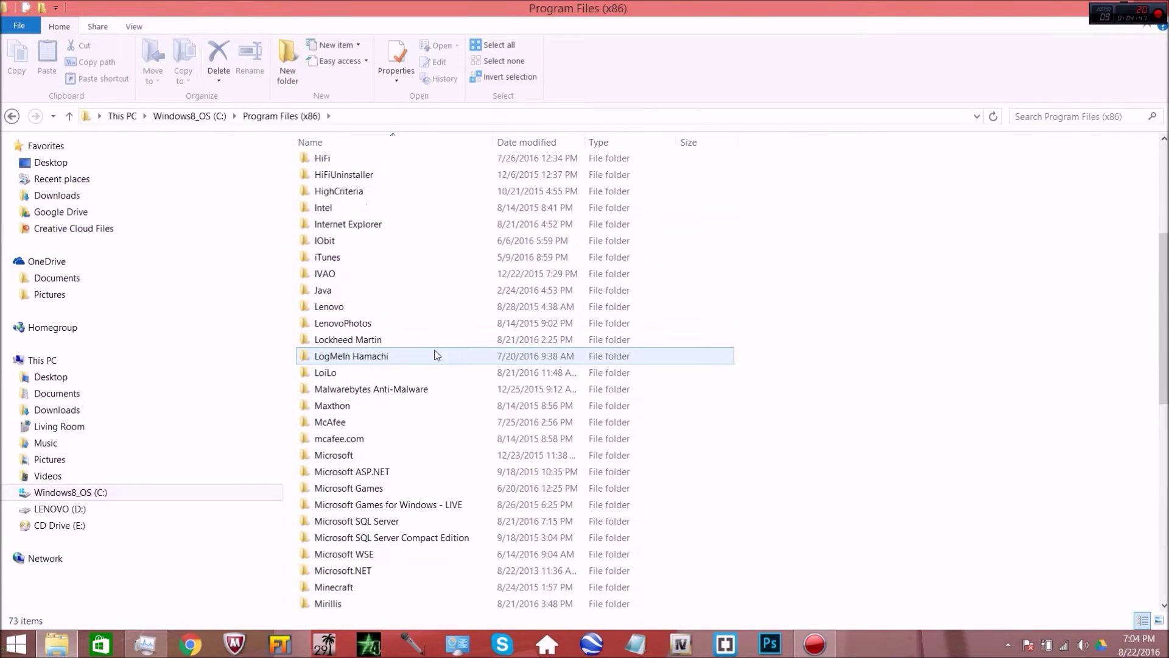
pyautogui.doubleClick(370, 340)
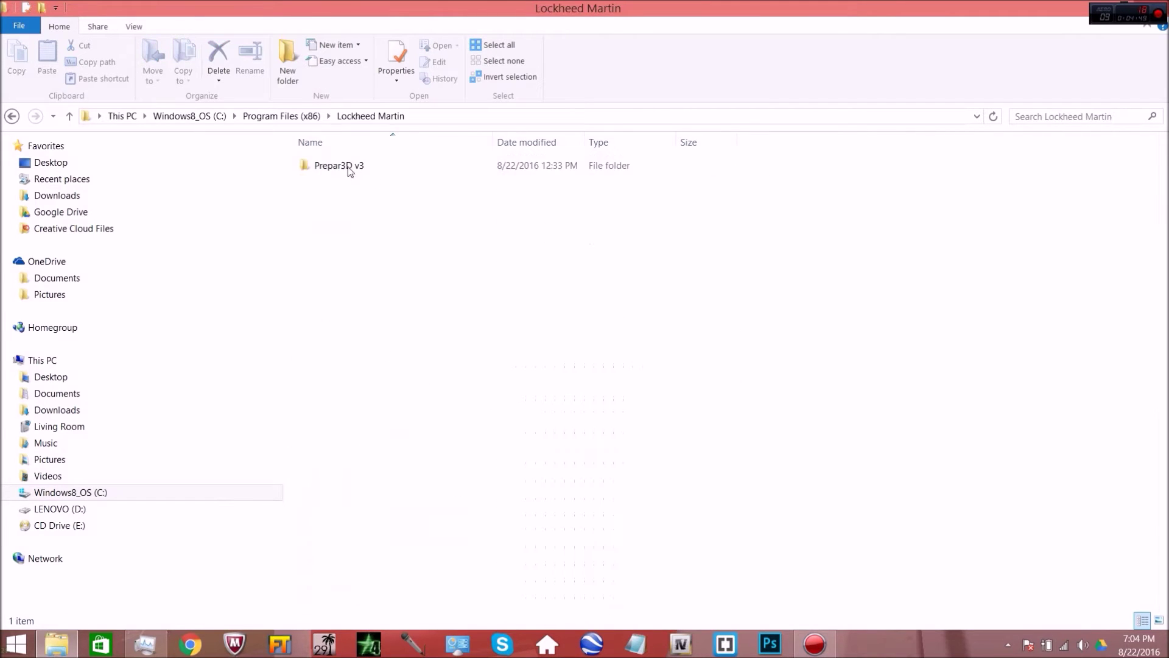
pyautogui.doubleClick(349, 171)
pyautogui.scroll(-1, 426, 418)
pyautogui.scroll(-3, 359, 291)
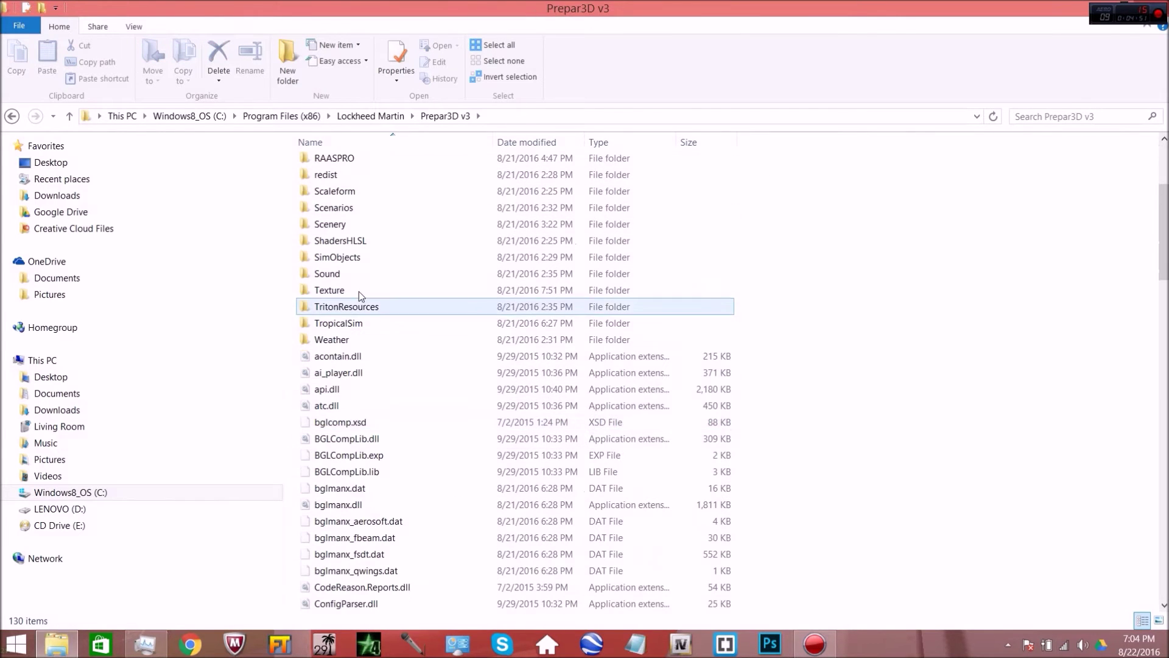
pyautogui.doubleClick(381, 257)
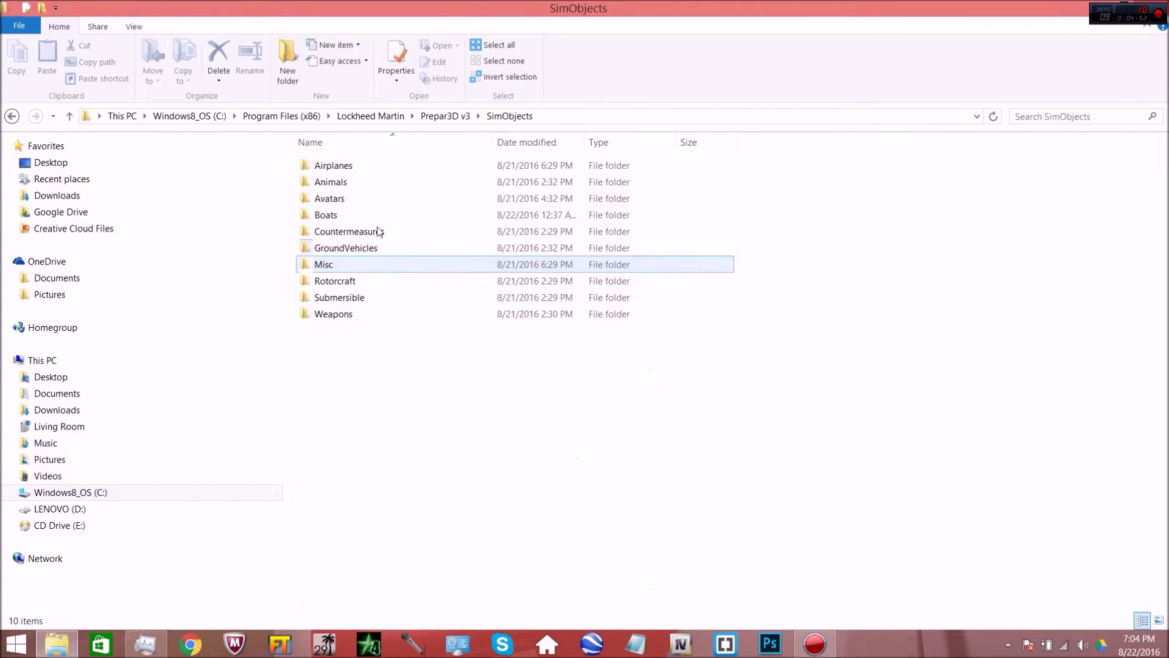
pyautogui.doubleClick(344, 166)
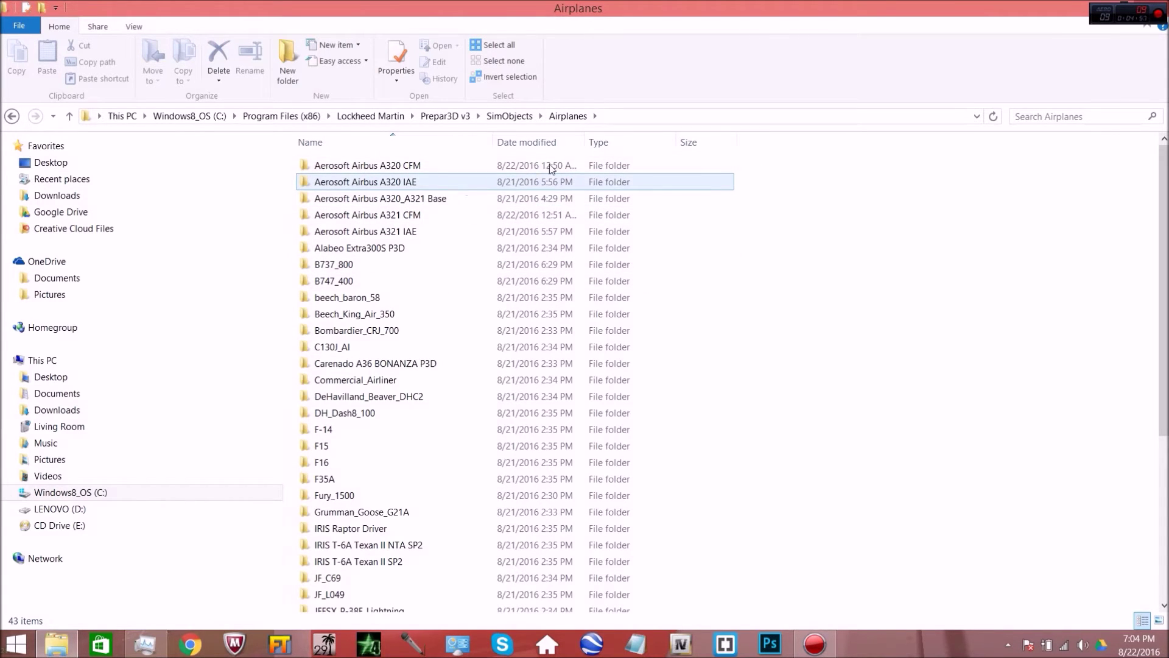
# Restore the Airplanes window, move it right, and bring the zip archive into view
pyautogui.moveTo(890, 7); pyautogui.dragTo(898, 76)
pyautogui.moveTo(571, 283); pyautogui.dragTo(345, 223)
pyautogui.moveTo(928, 73); pyautogui.dragTo(809, 45)
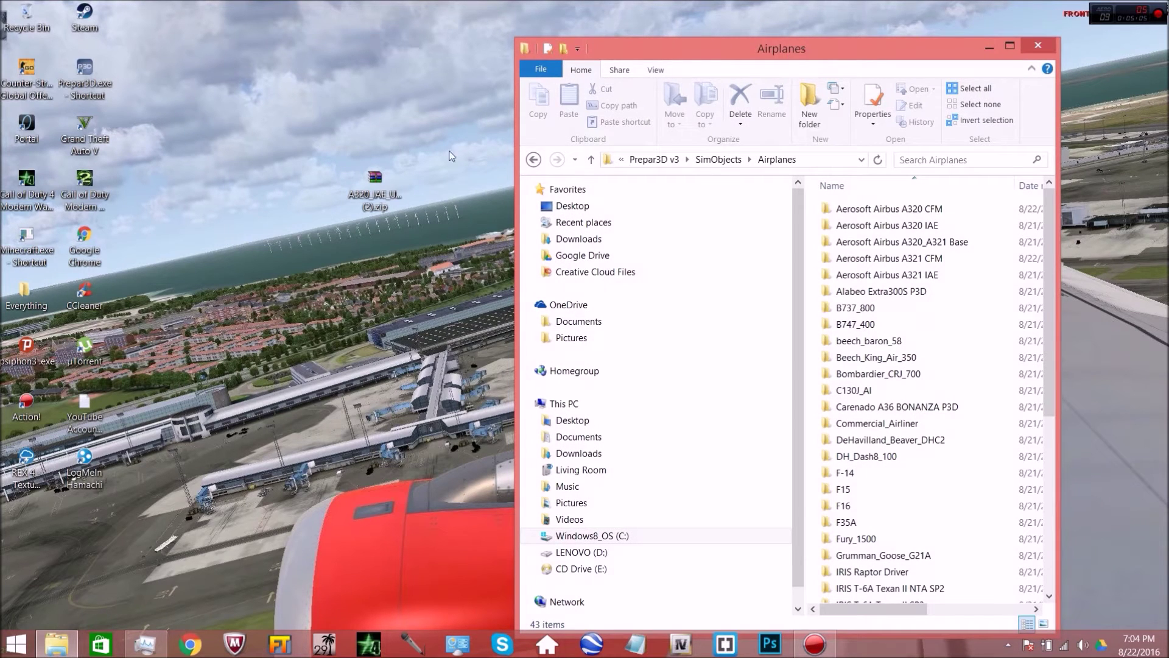
pyautogui.click(372, 201)
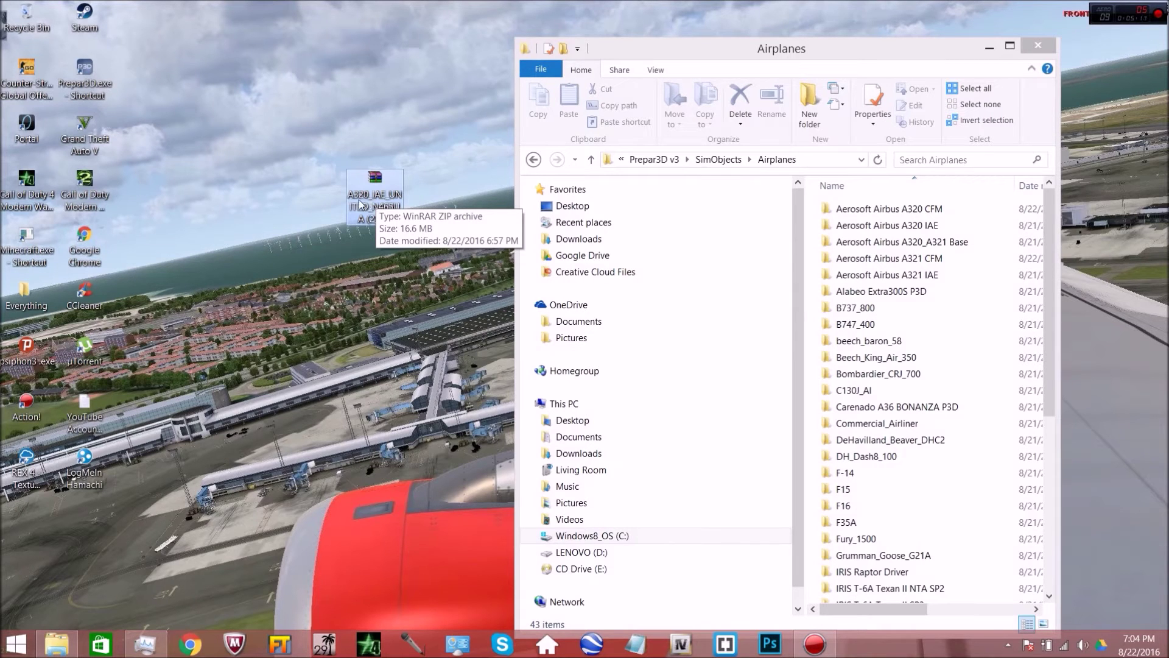
# Start renaming the zip archive, then leave its name unchanged
pyautogui.rightClick(369, 209)
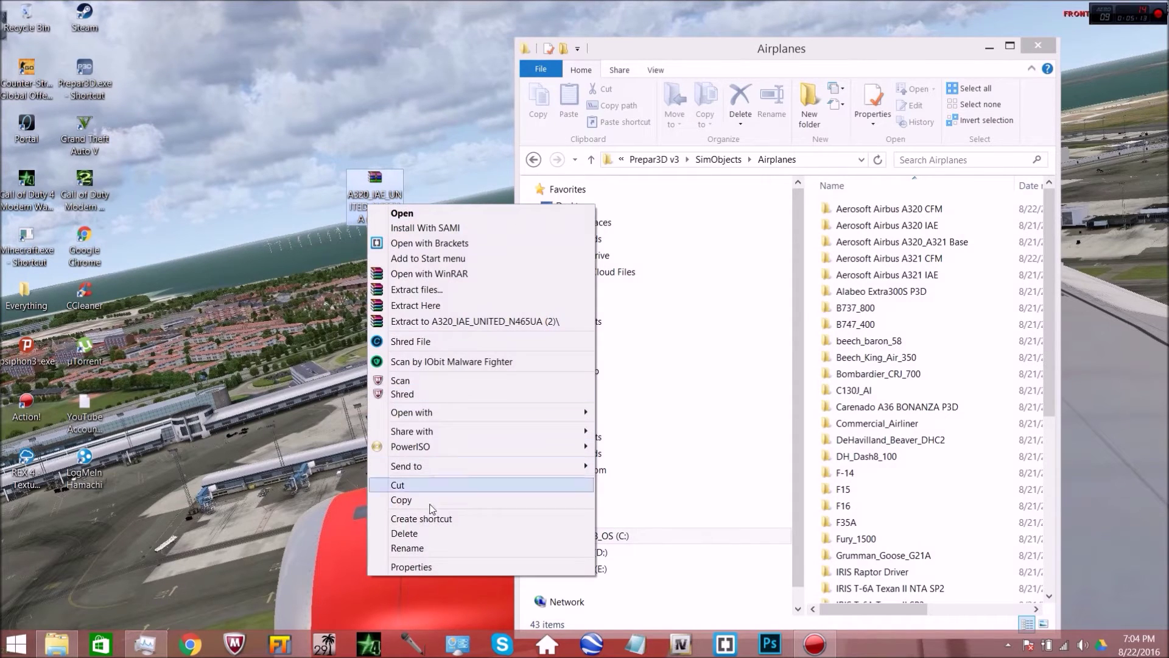
pyautogui.click(406, 547)
pyautogui.click(378, 218)
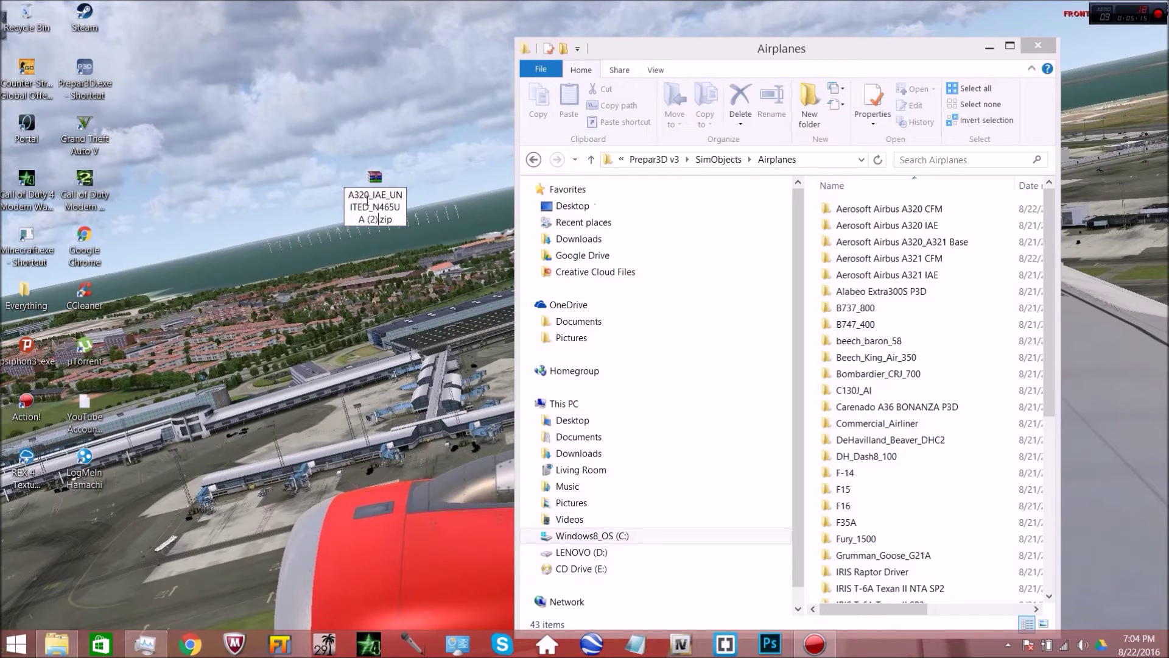
pyautogui.moveTo(349, 195); pyautogui.dragTo(358, 196)
pyautogui.moveTo(373, 195); pyautogui.dragTo(381, 194)
pyautogui.press('Return')
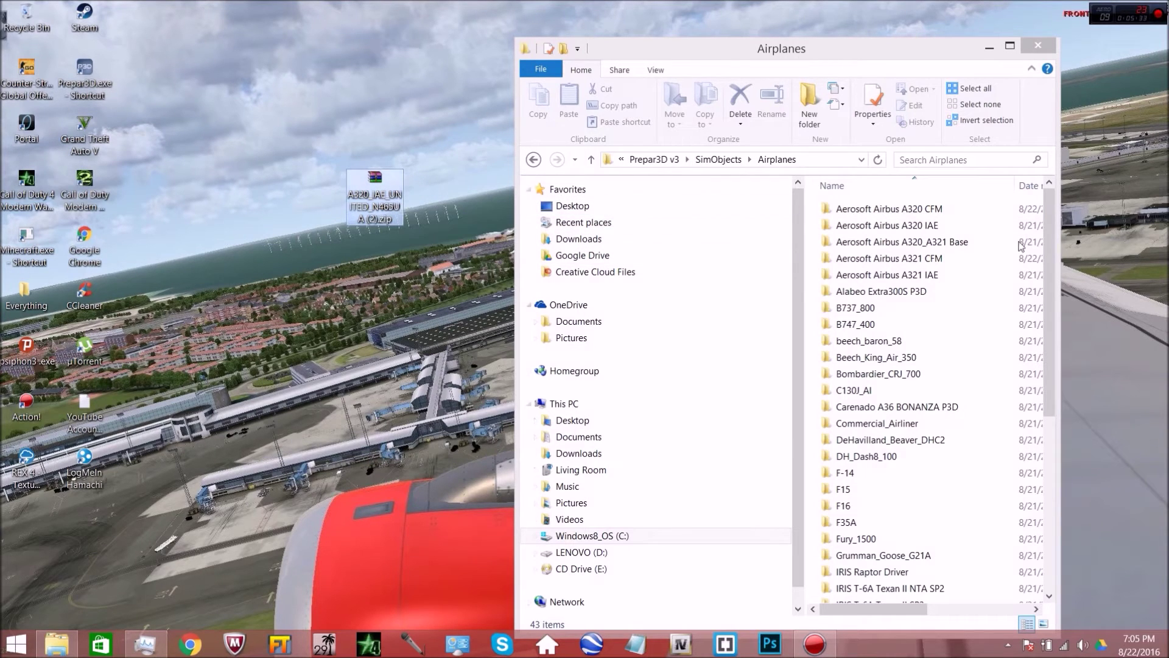
# Open the Aerosoft Airbus A320 IAE folder and briefly open and close the livery zip
pyautogui.doubleClick(934, 228)
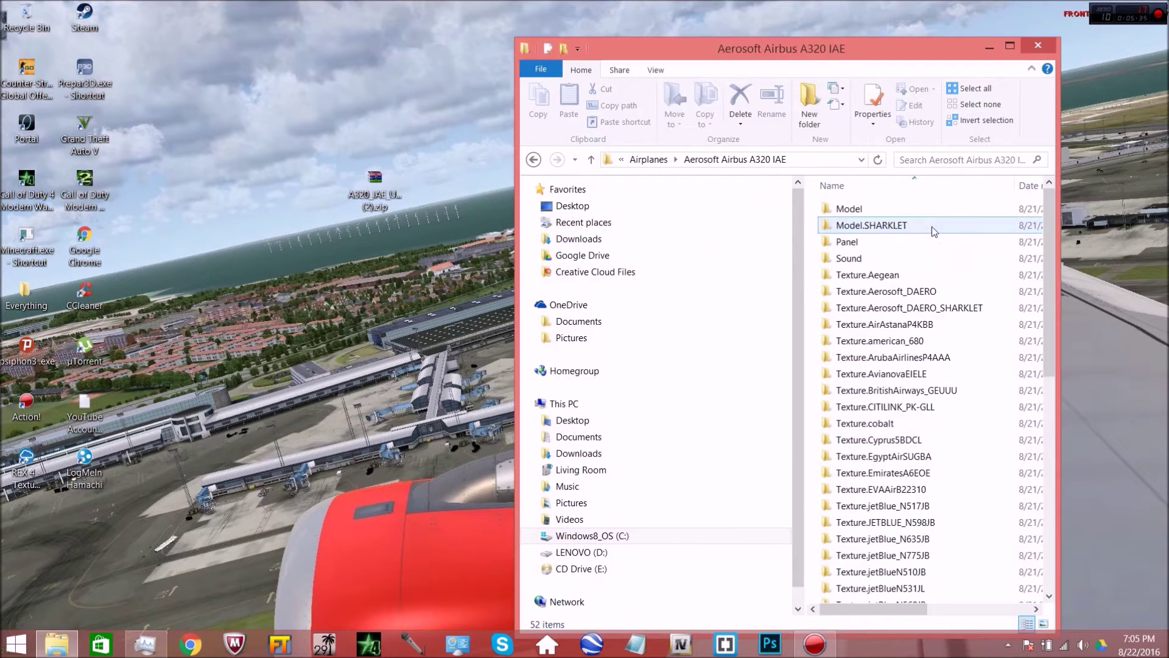
pyautogui.doubleClick(369, 197)
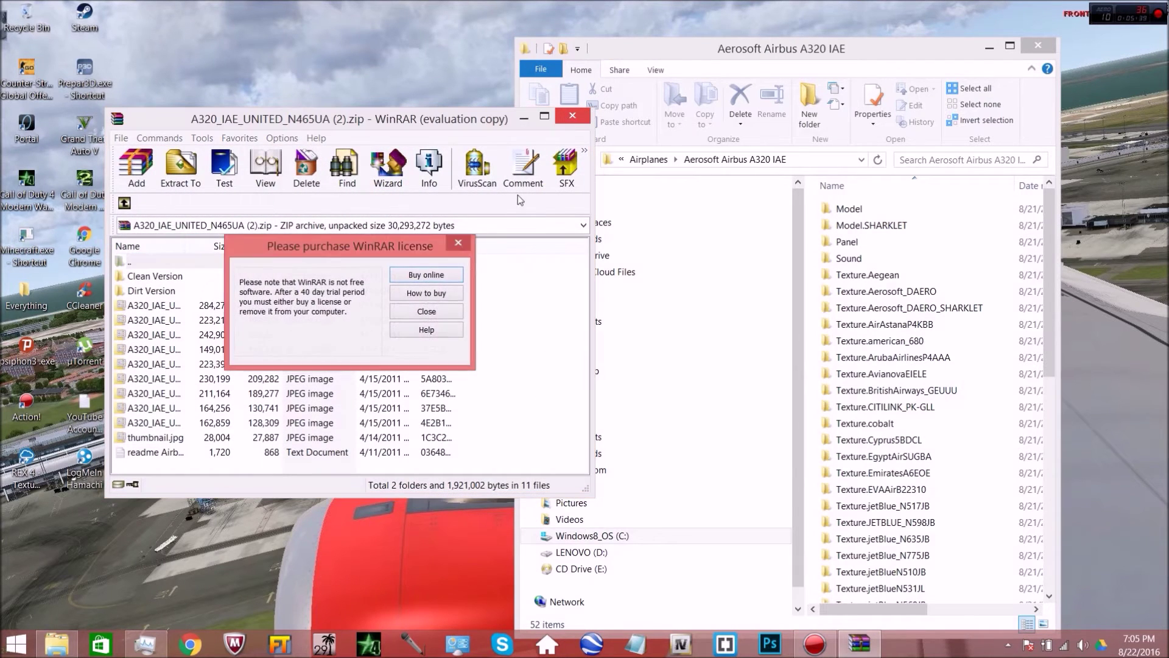
pyautogui.click(499, 238)
pyautogui.click(570, 114)
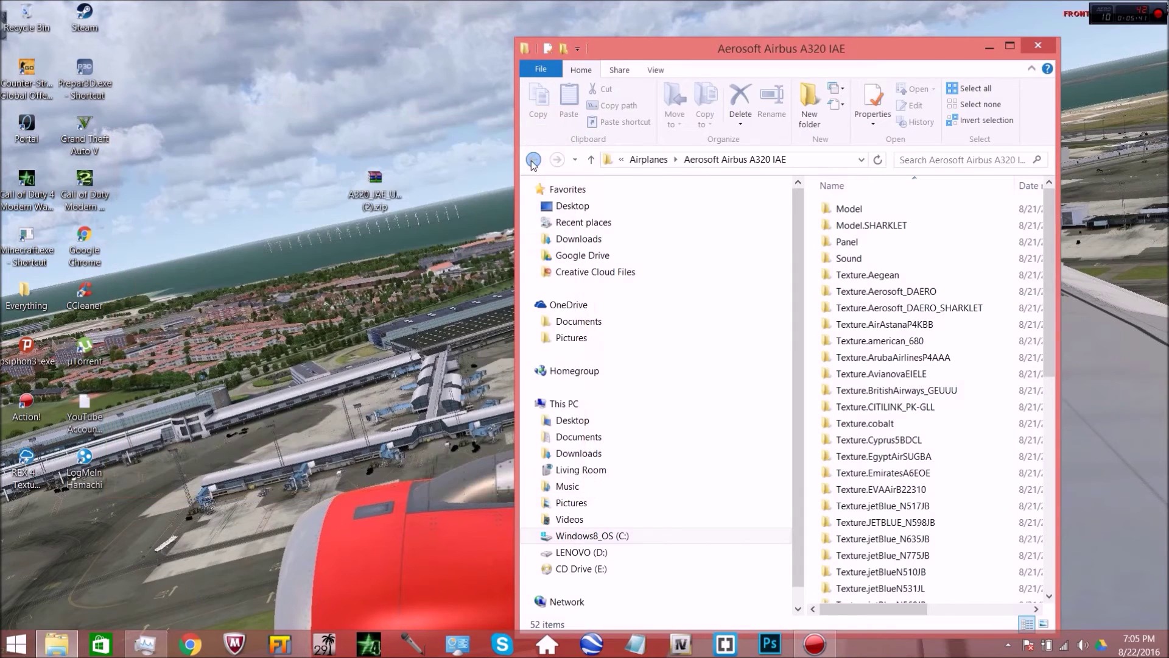
pyautogui.click(533, 159)
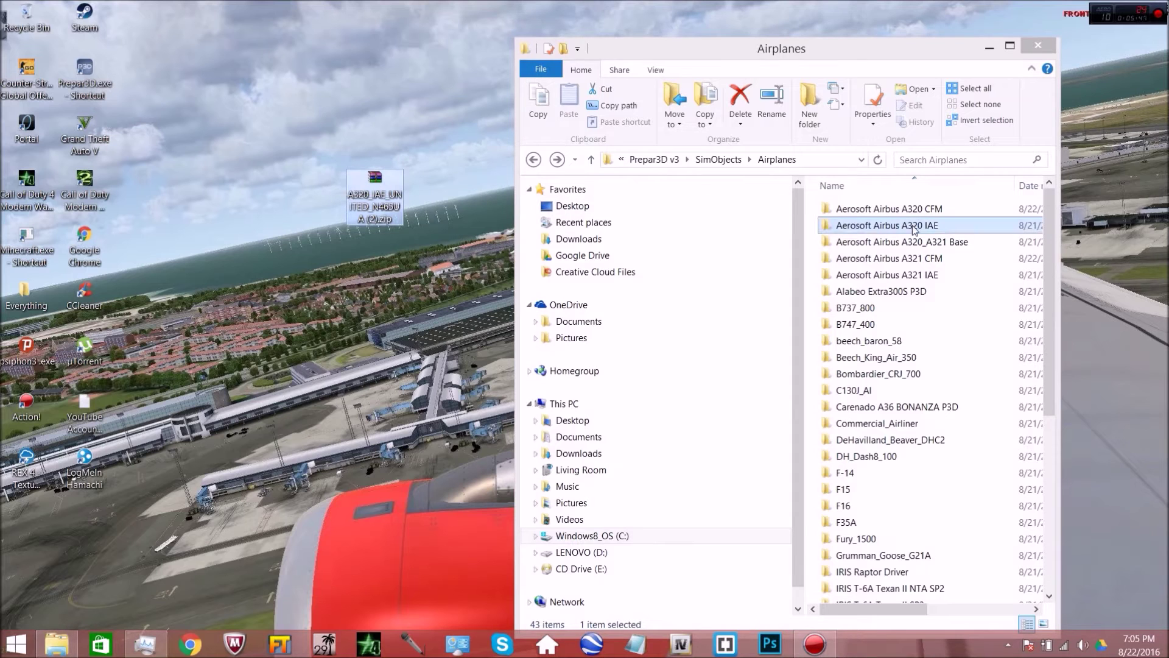
# Reopen the Aerosoft Airbus A320 IAE folder, scan its contents, and reopen the livery zip
pyautogui.doubleClick(952, 225)
pyautogui.scroll(-9, 930, 285)
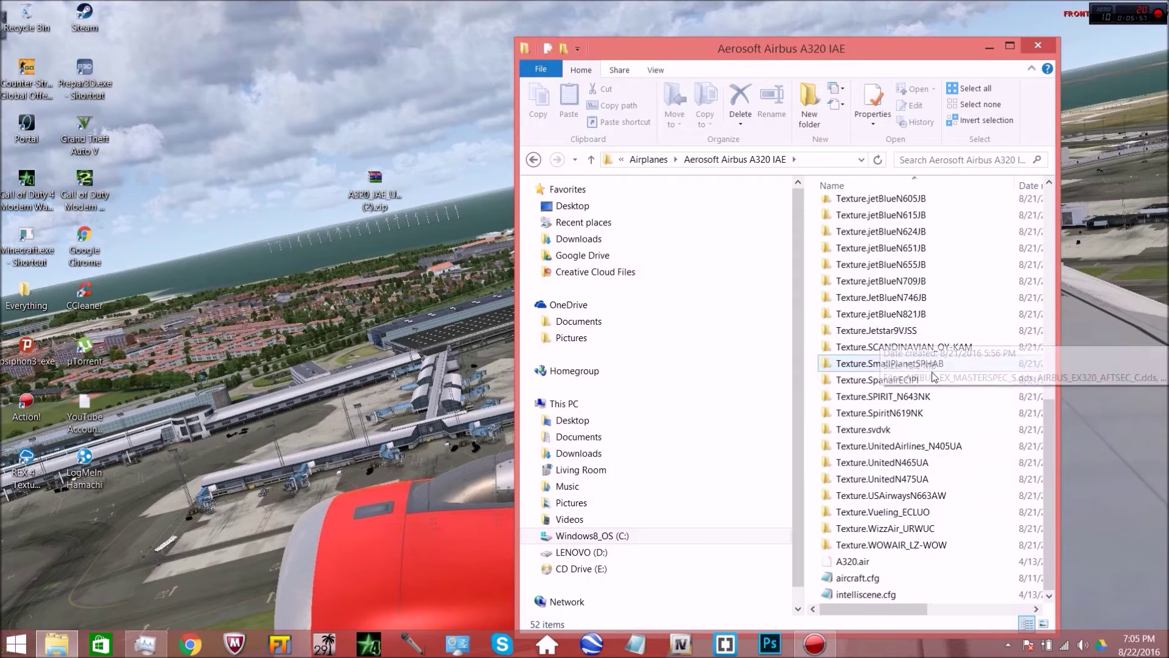
pyautogui.scroll(8, 962, 442)
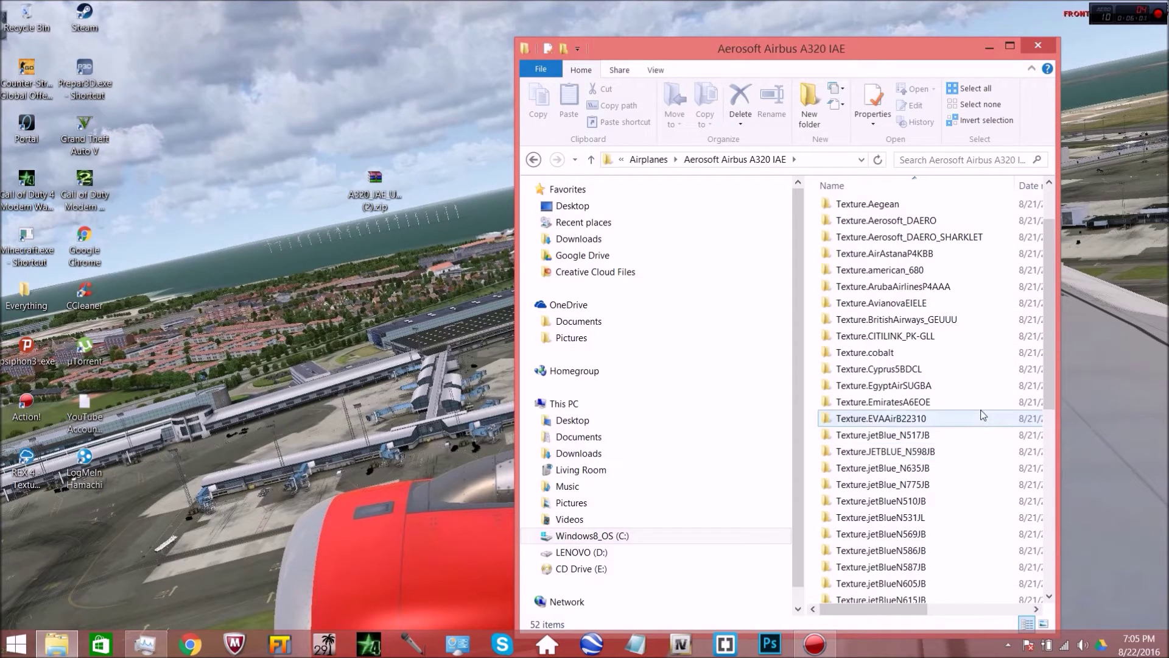
pyautogui.doubleClick(376, 186)
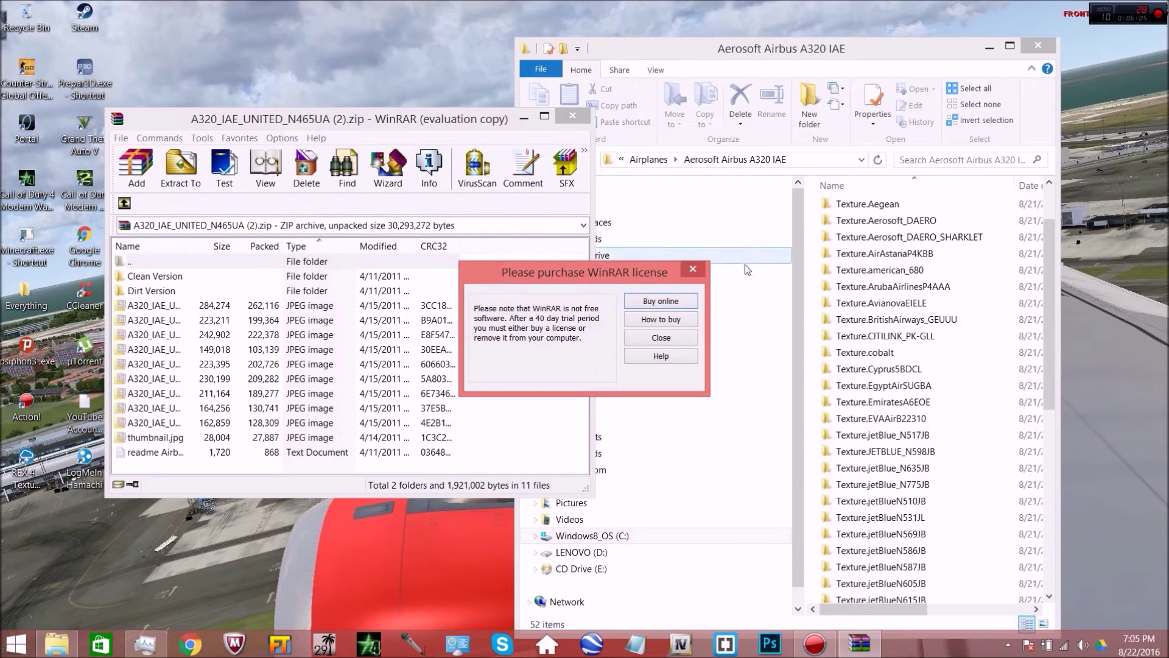
# Dismiss the WinRAR licence reminder and return to the A320 IAE folder listing
pyautogui.click(683, 268)
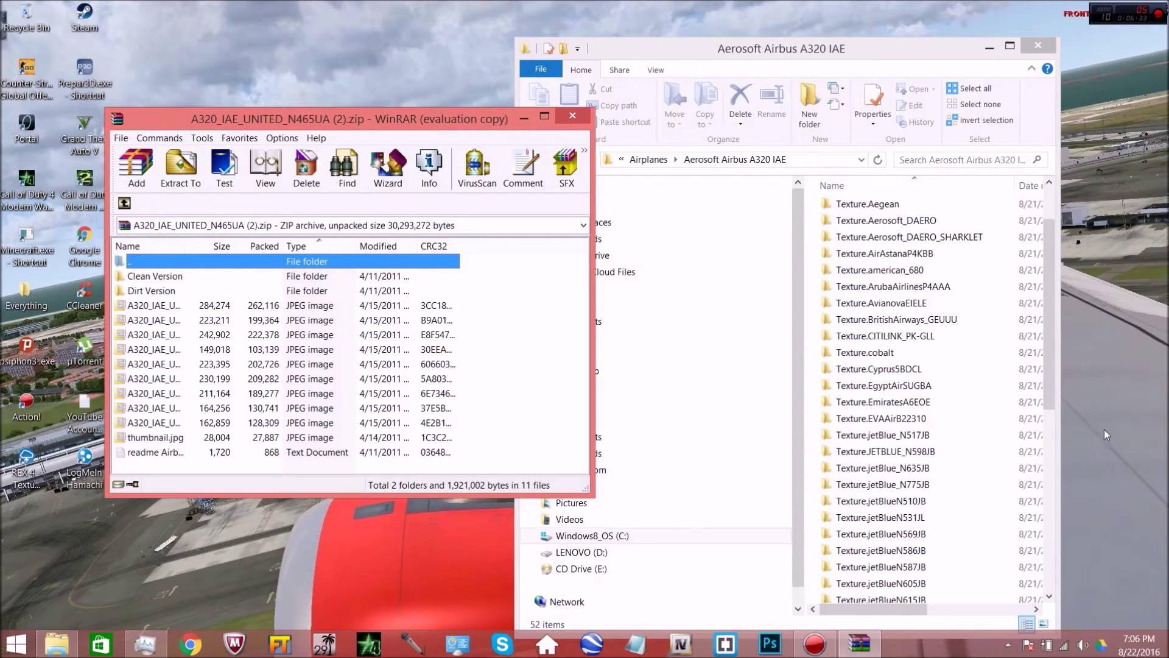
pyautogui.click(964, 441)
# Look inside the archive's Clean Version folder, then open its Dirt Version folder
pyautogui.scroll(-8, 963, 441)
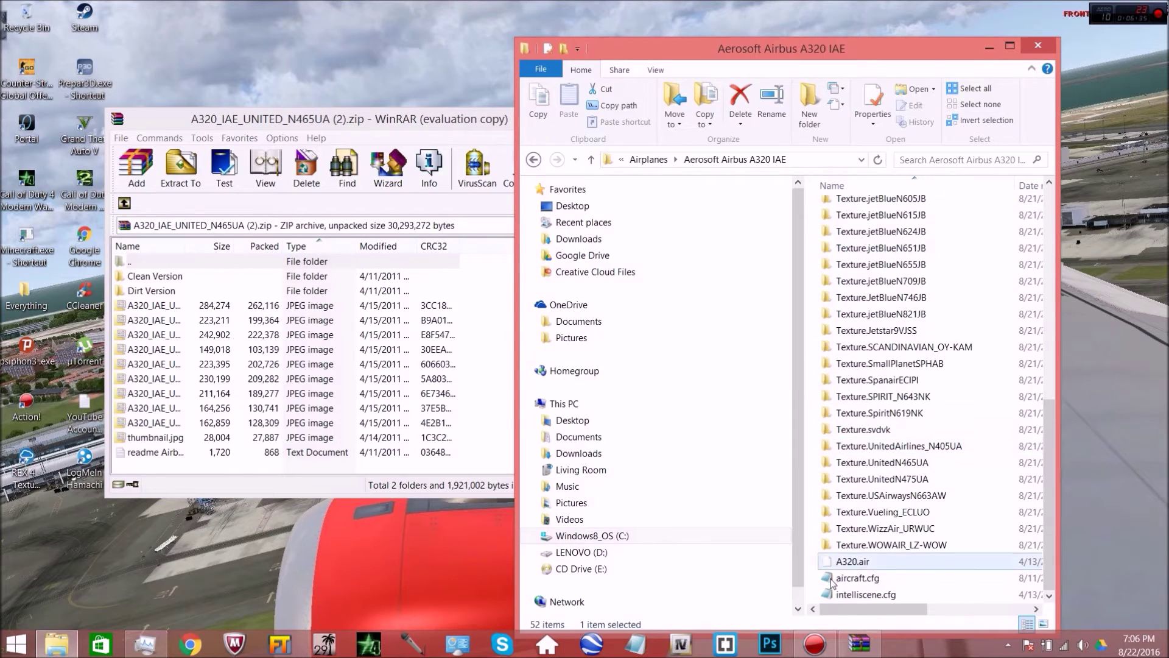
pyautogui.scroll(2, 901, 511)
pyautogui.scroll(5, 901, 505)
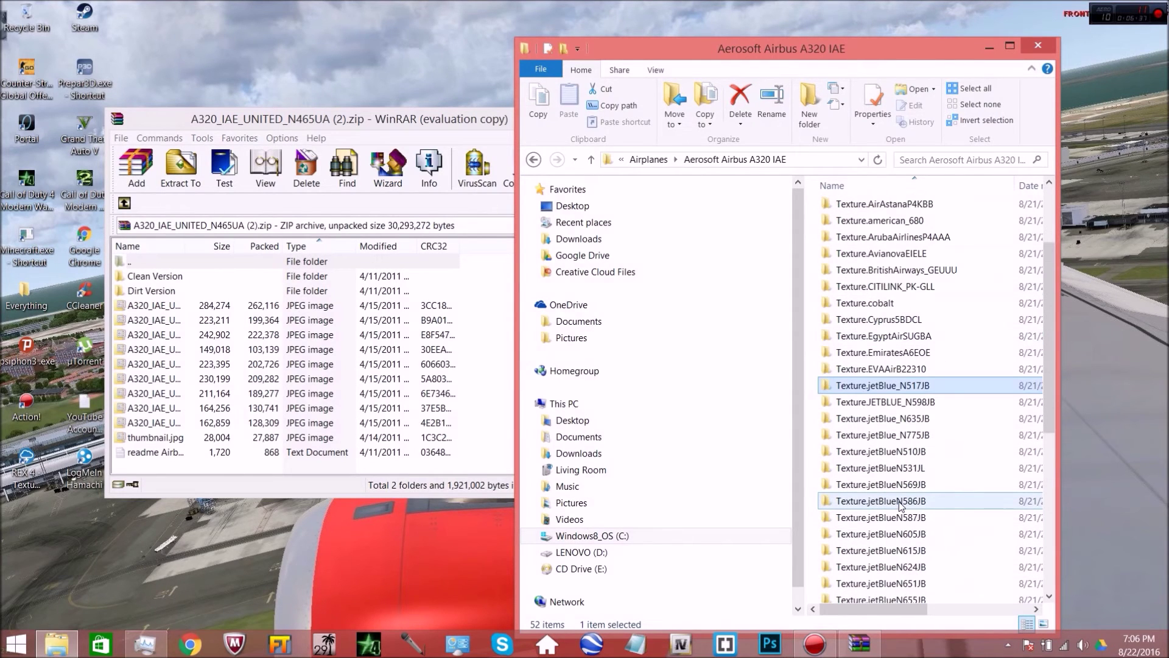
pyautogui.doubleClick(190, 278)
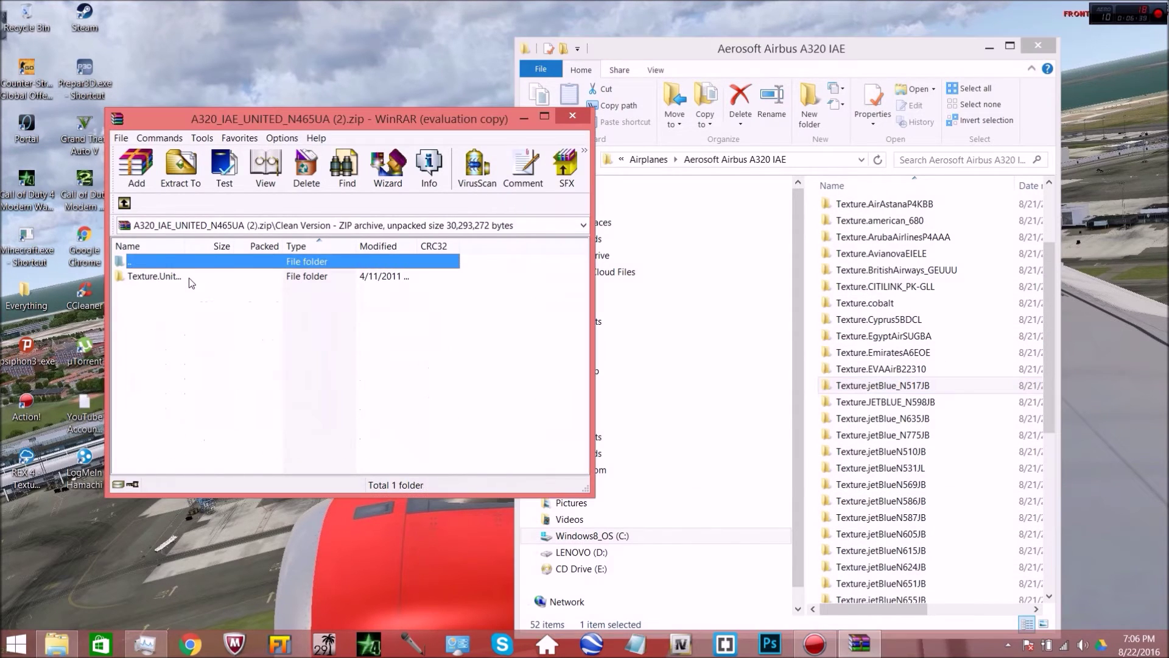
pyautogui.click(124, 203)
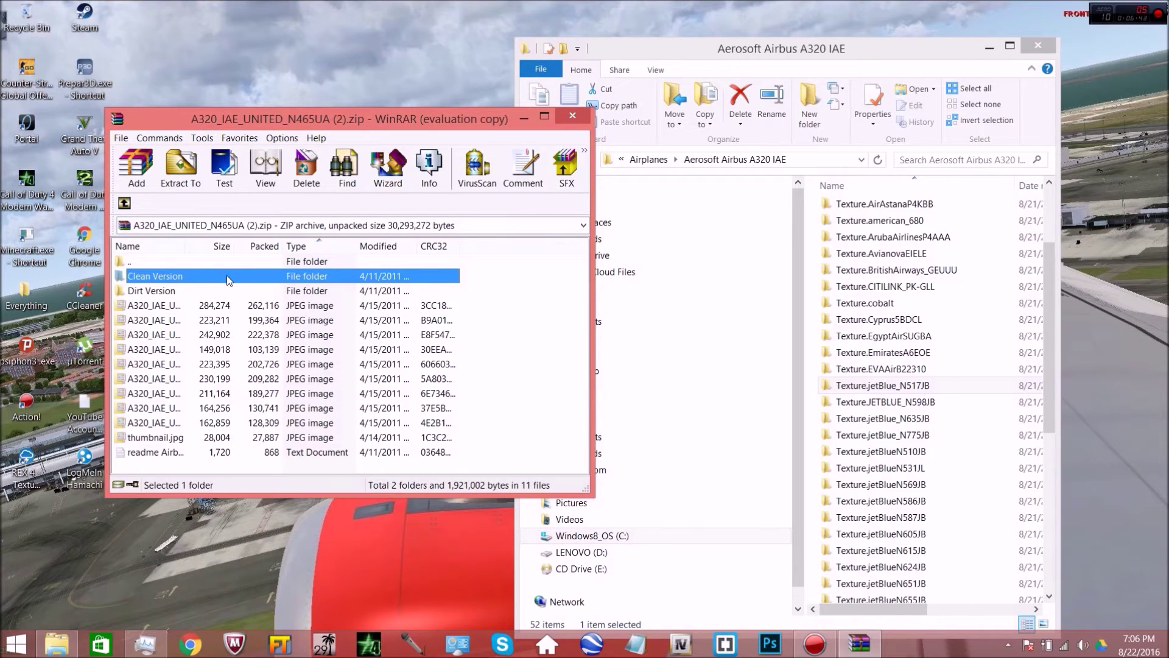
pyautogui.doubleClick(161, 291)
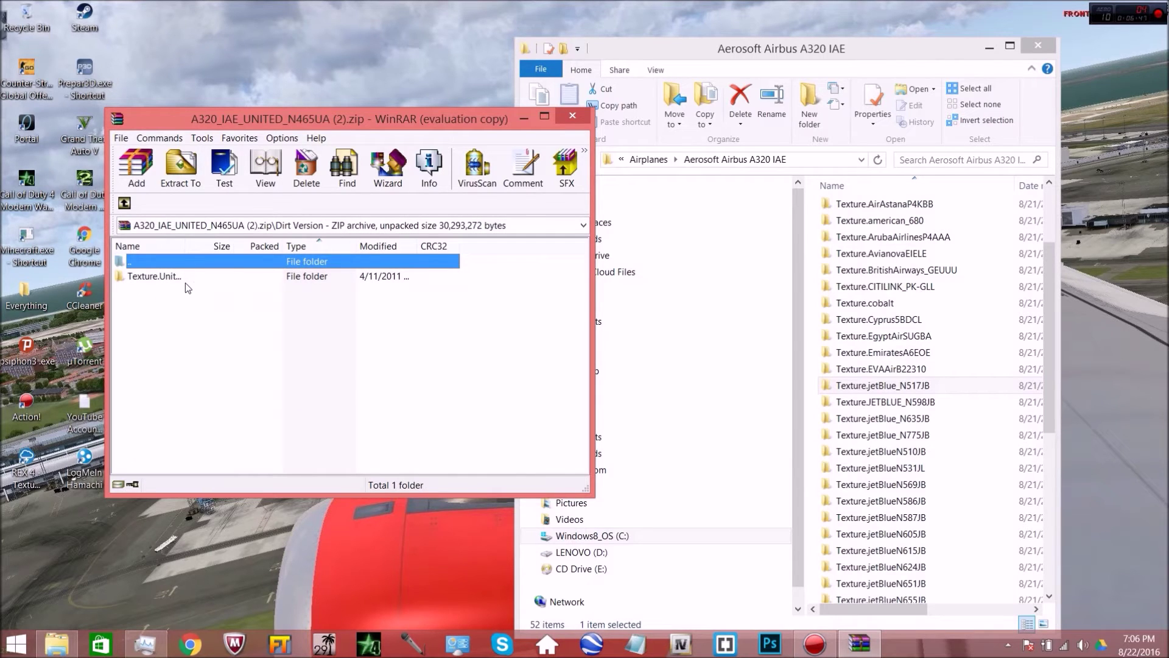
# Drag Texture.UnitedN465UA from the archive into the Aerosoft Airbus A320 IAE folder
pyautogui.click(169, 277)
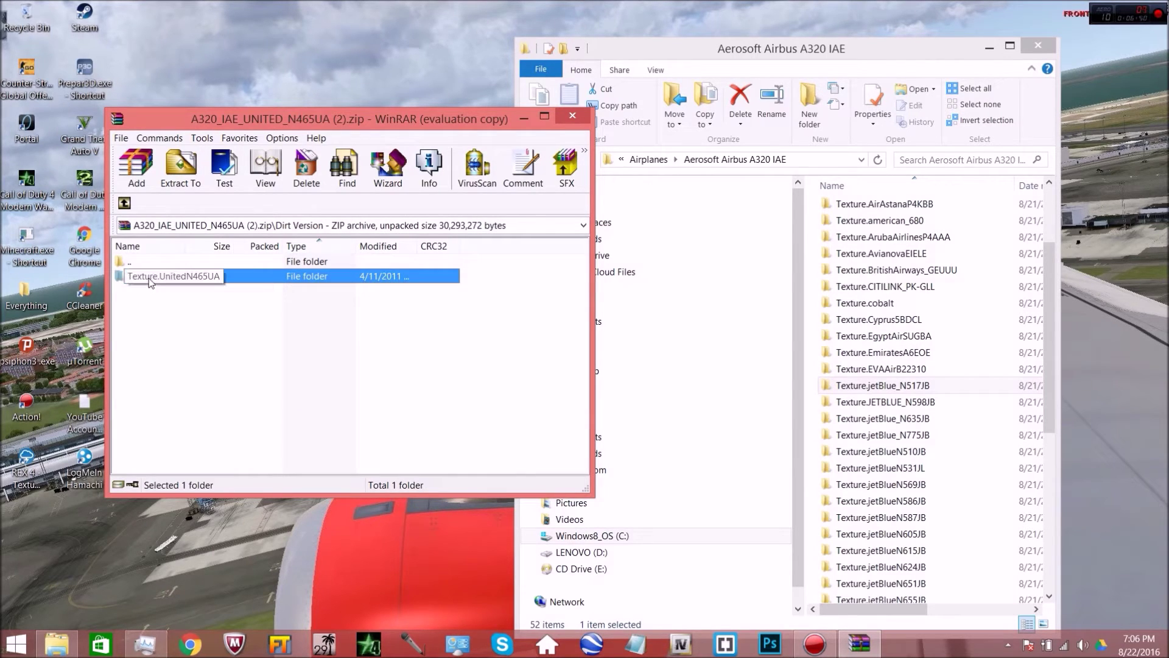
pyautogui.moveTo(149, 278); pyautogui.dragTo(817, 373)
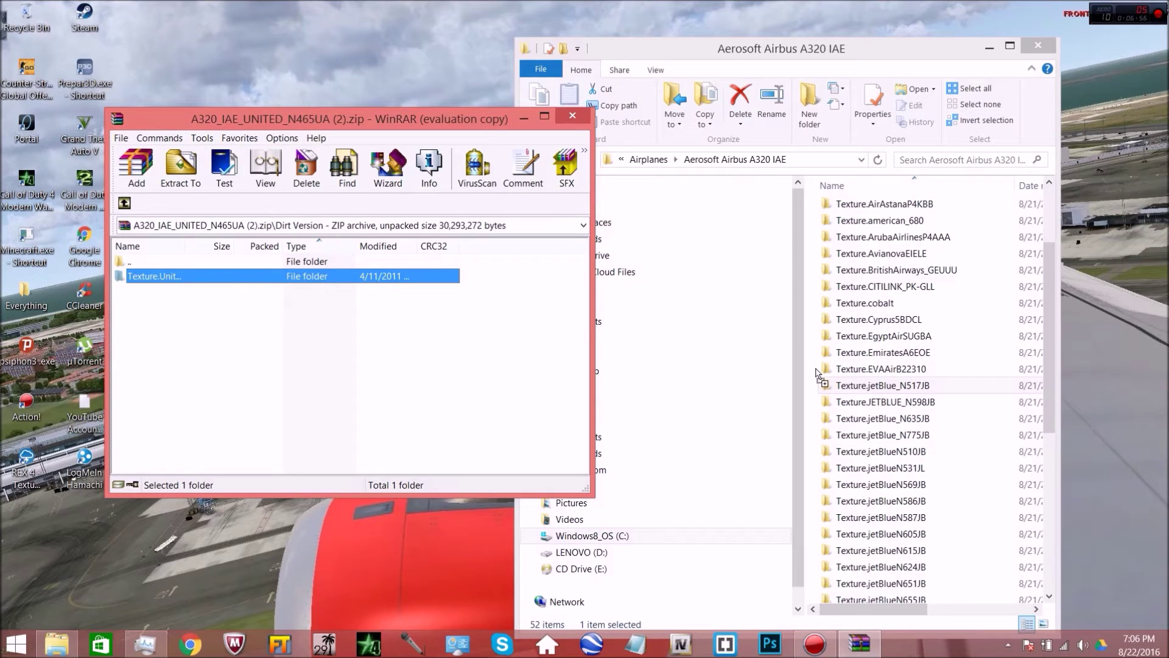
pyautogui.moveTo(816, 372)
pyautogui.mouseDown()
pyautogui.moveTo(912, 395)
pyautogui.moveTo(922, 290)
pyautogui.moveTo(901, 418)
pyautogui.moveTo(907, 279)
pyautogui.moveTo(884, 343)
pyautogui.moveTo(816, 377)
pyautogui.moveTo(813, 400)
pyautogui.moveTo(813, 379)
pyautogui.mouseUp()
pyautogui.moveTo(813, 386); pyautogui.dragTo(853, 484)
pyautogui.scroll(-7, 876, 486)
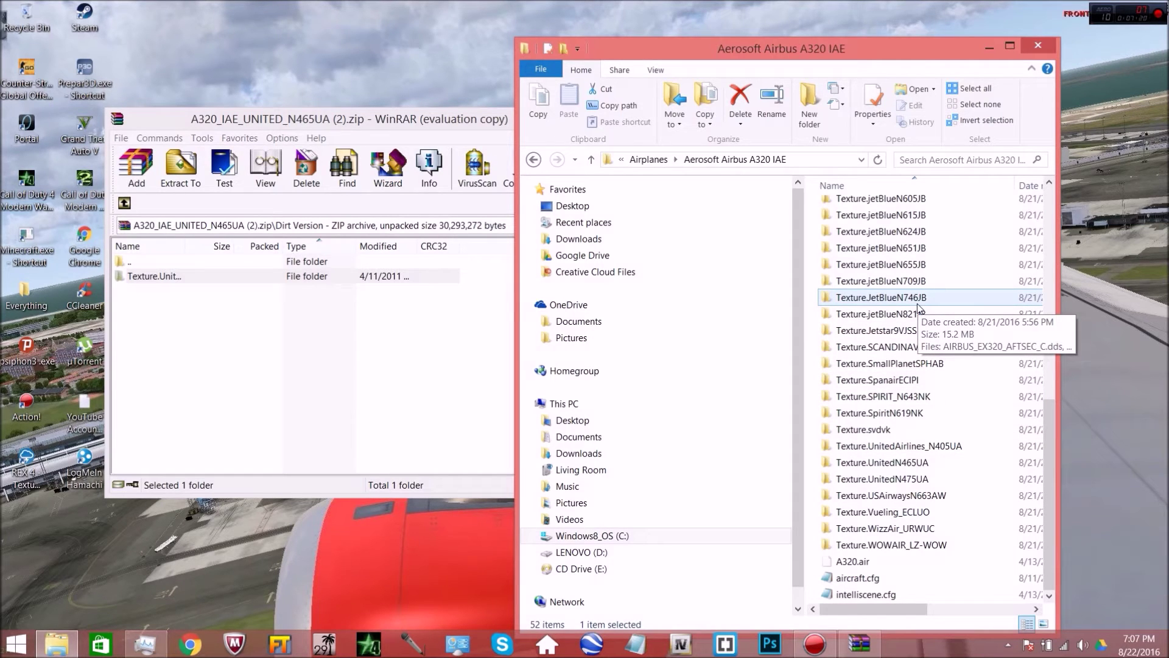
# Look inside the Texture.AvianovaEIELE livery folder and return to the A320 IAE folder
pyautogui.scroll(10, 919, 307)
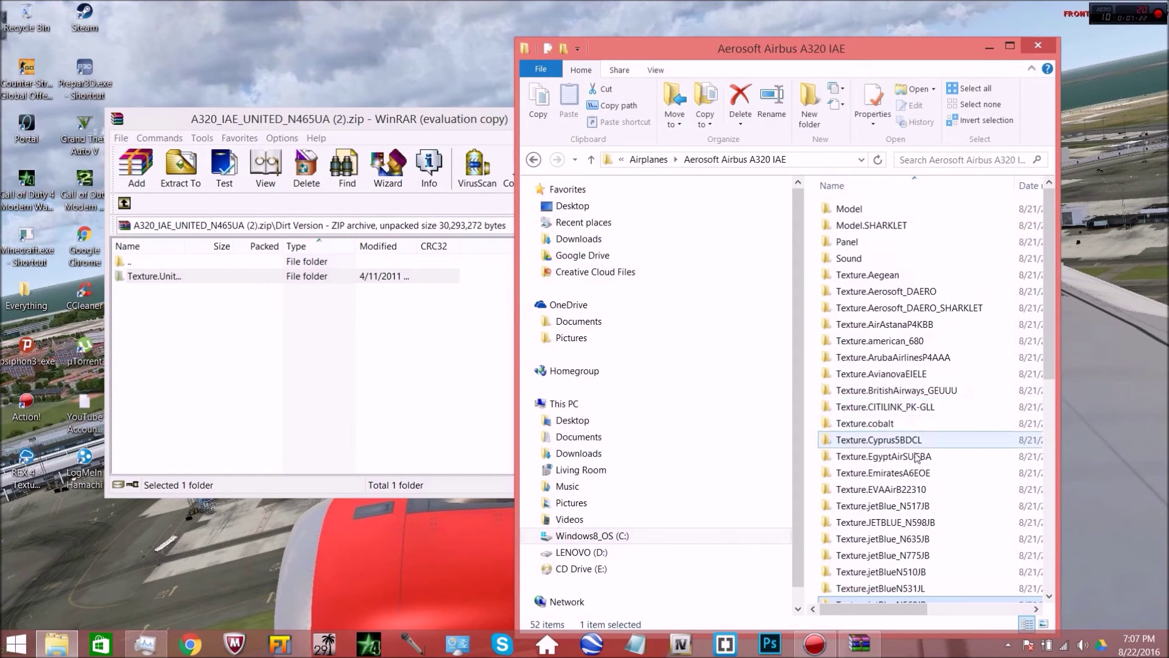
pyautogui.scroll(-5, 908, 411)
pyautogui.scroll(-5, 914, 469)
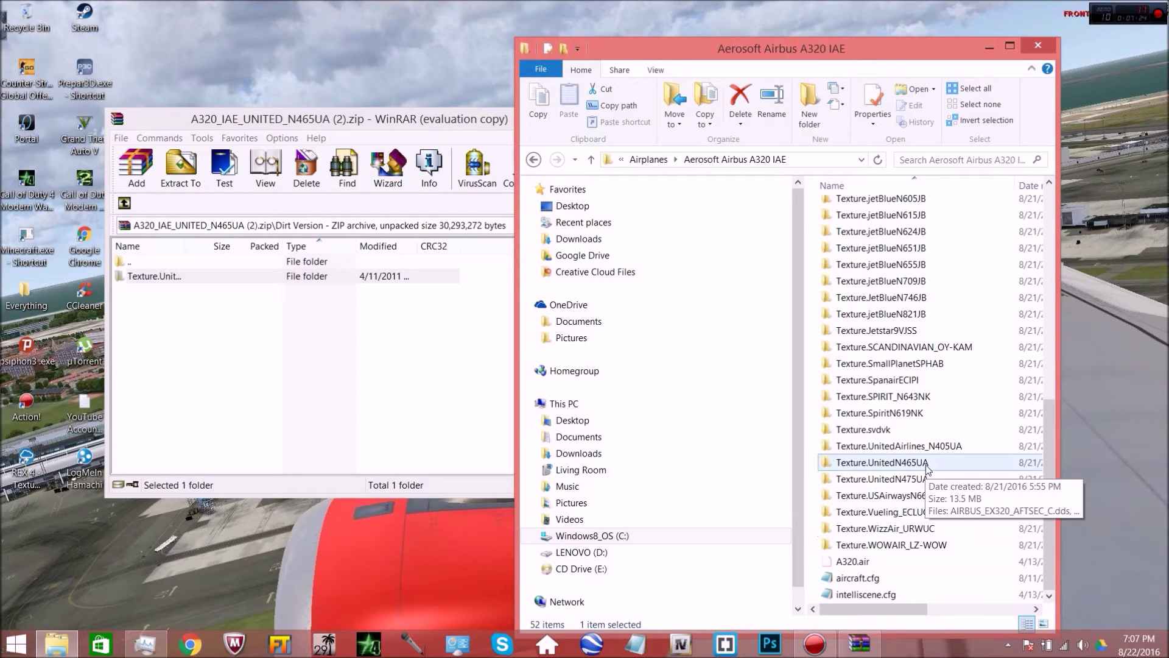
pyautogui.scroll(8, 901, 371)
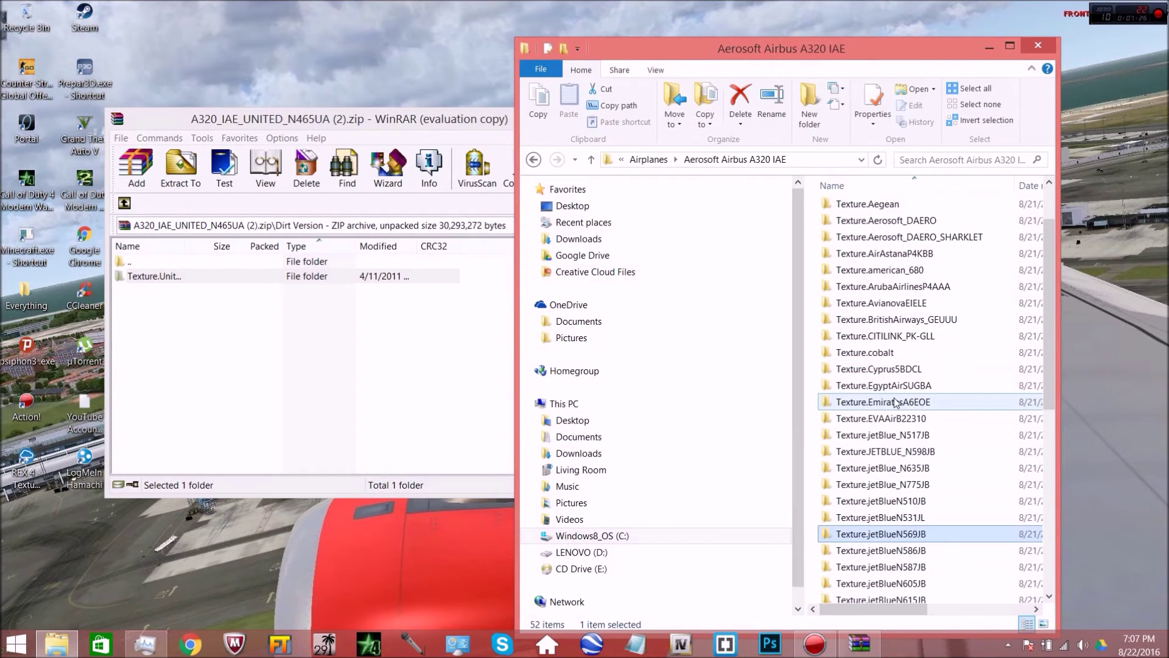
pyautogui.doubleClick(881, 375)
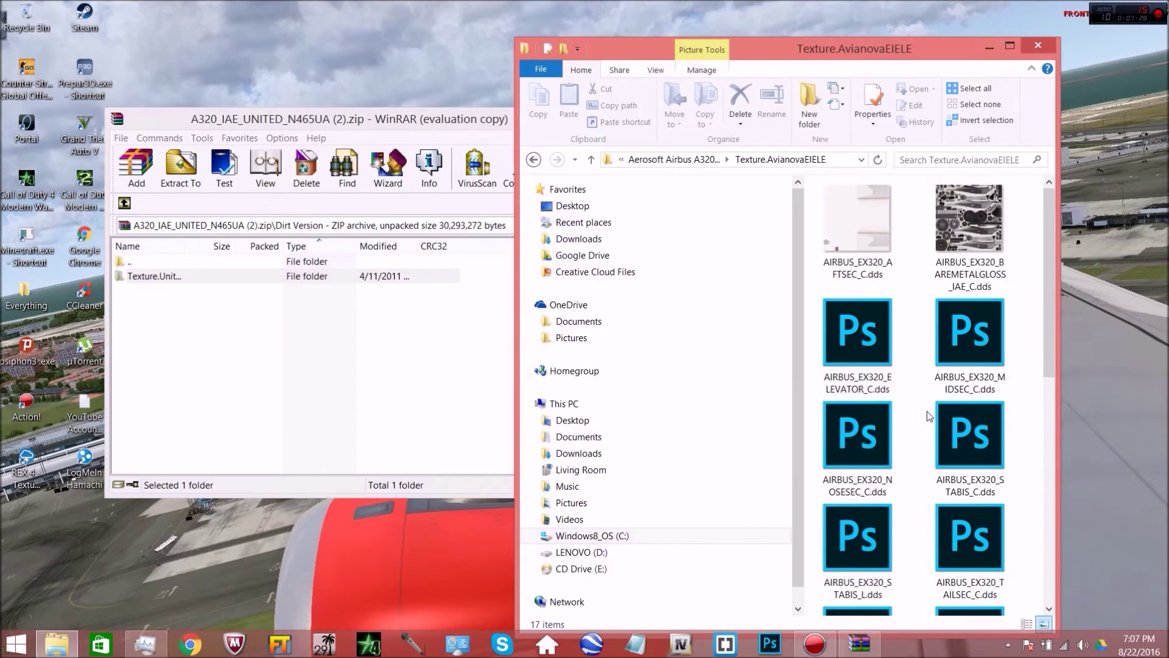
pyautogui.scroll(-5, 921, 404)
pyautogui.click(533, 159)
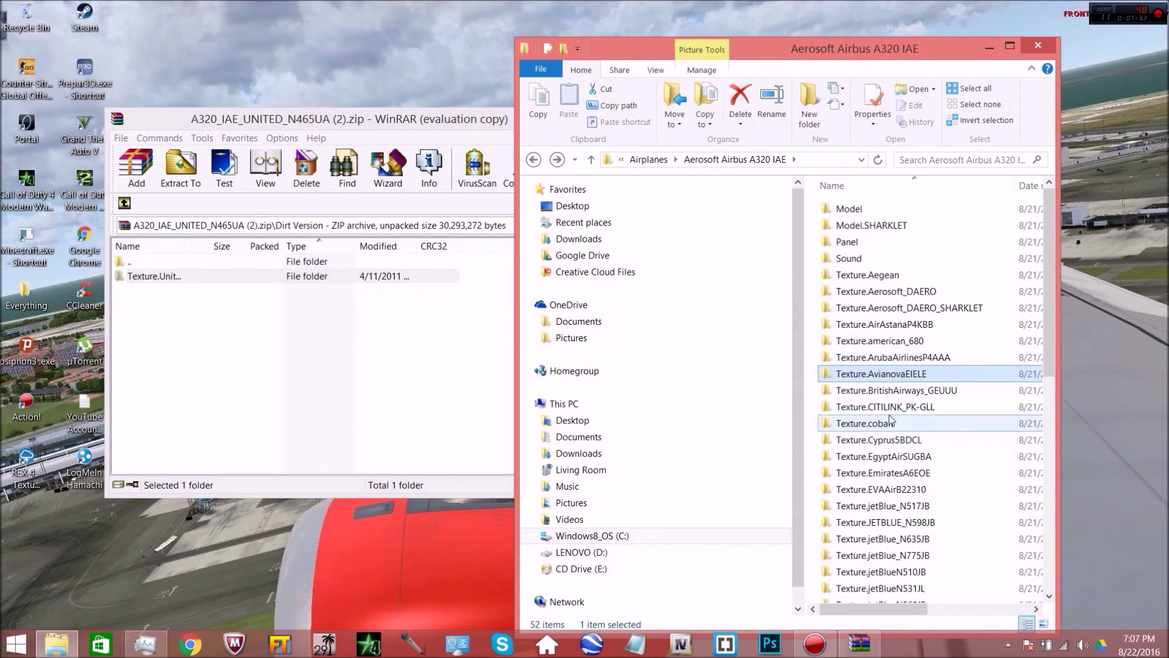
# Open Texture.cobalt's texture.cfg, select its fallback lines, and close Notepad
pyautogui.doubleClick(900, 424)
pyautogui.scroll(-5, 901, 408)
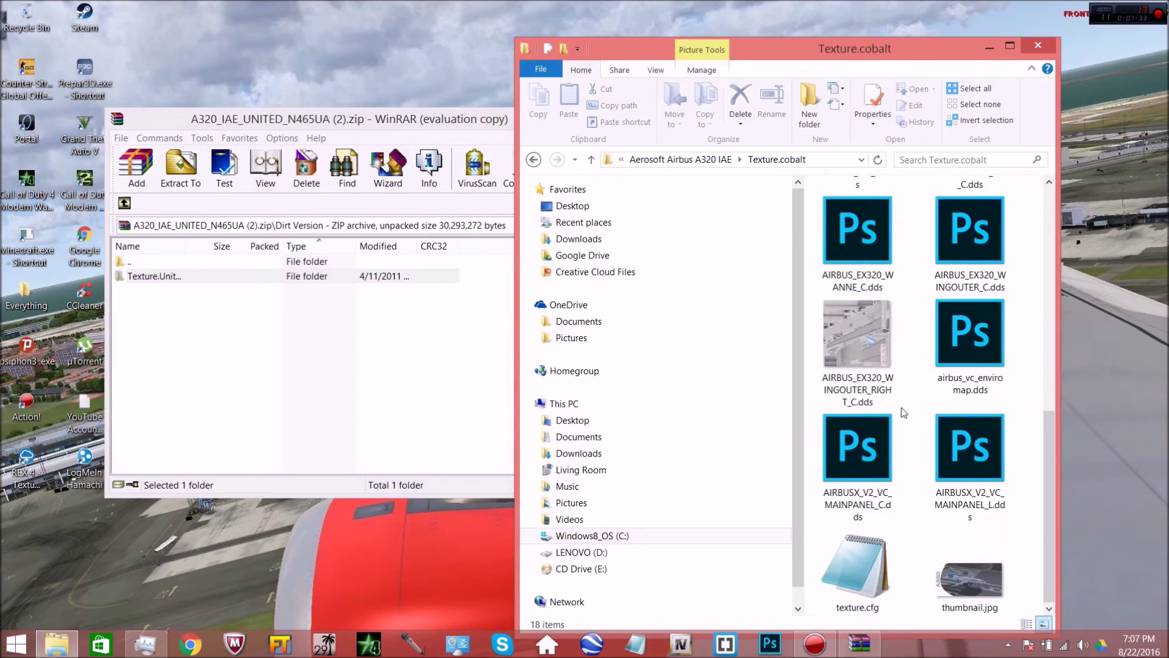
pyautogui.doubleClick(877, 584)
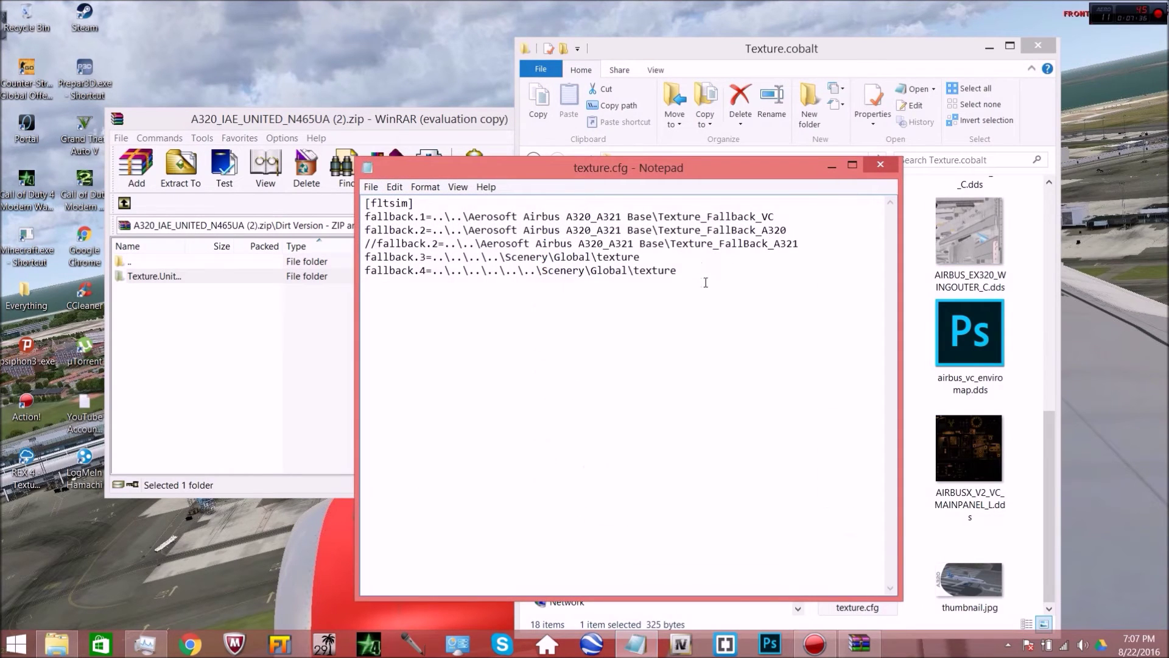
pyautogui.moveTo(706, 282); pyautogui.dragTo(216, 206)
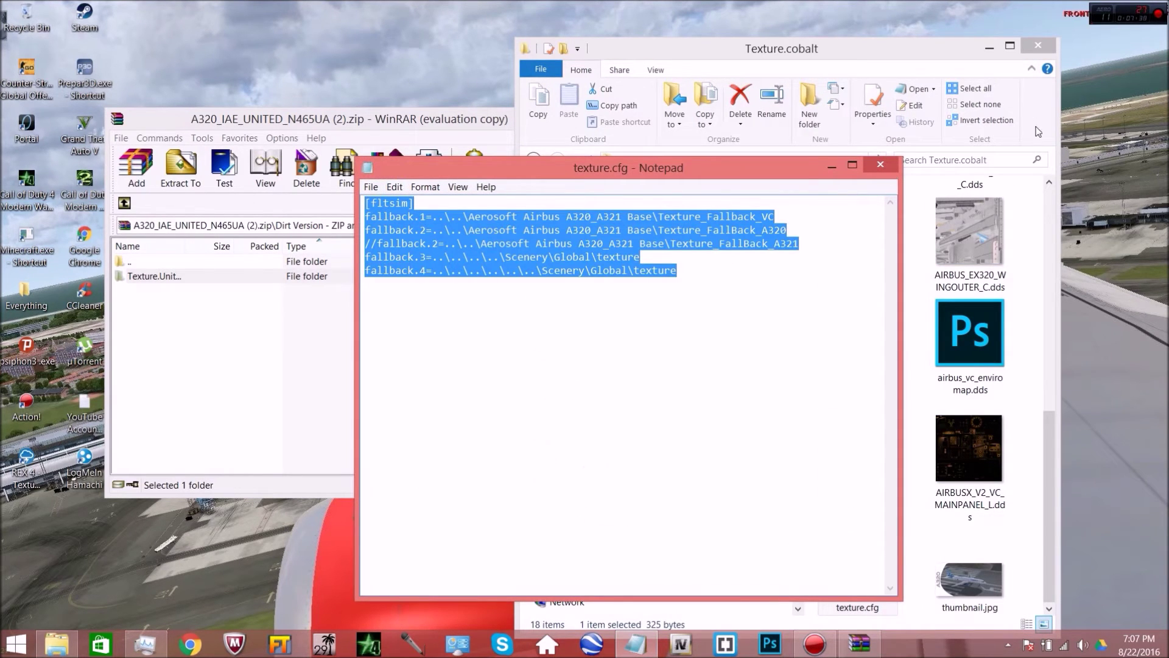
pyautogui.click(871, 165)
# Return to the A320 IAE folder and search it for 'n465', then clear the search
pyautogui.click(533, 160)
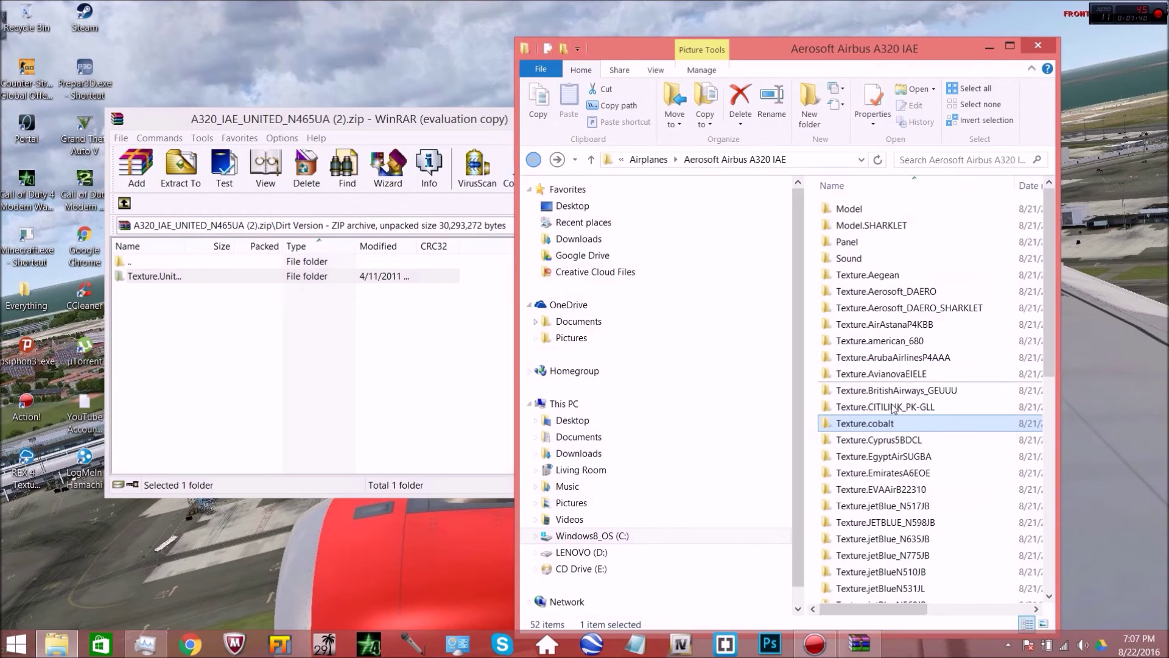
pyautogui.scroll(-1, 923, 428)
pyautogui.scroll(-5, 922, 428)
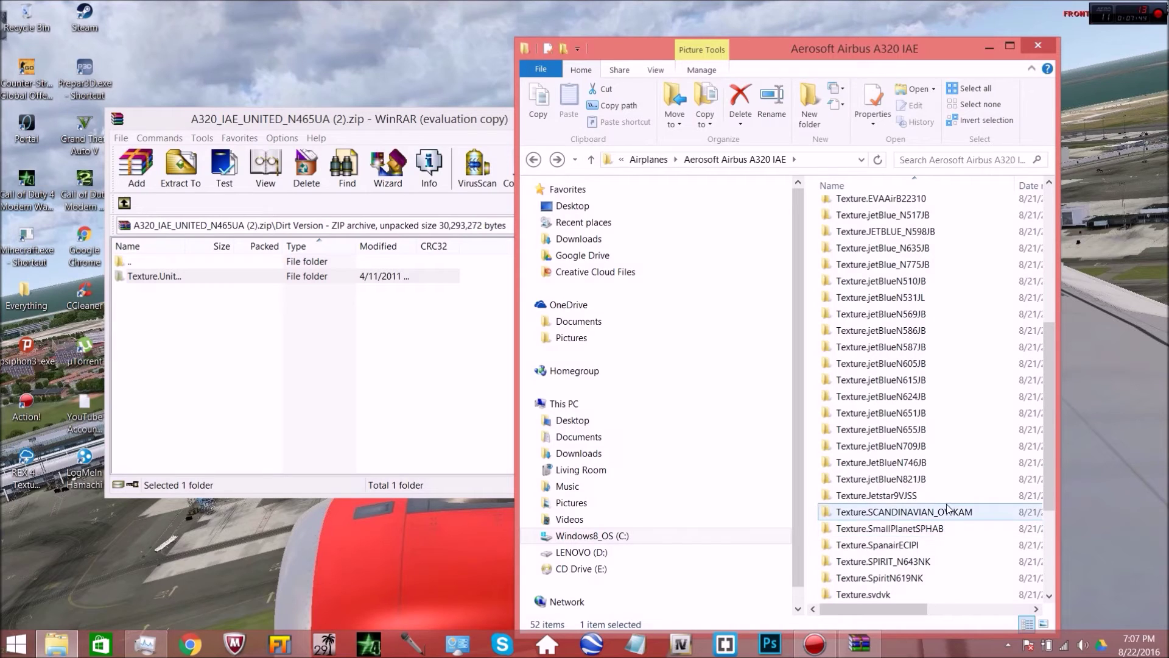
pyautogui.click(952, 159)
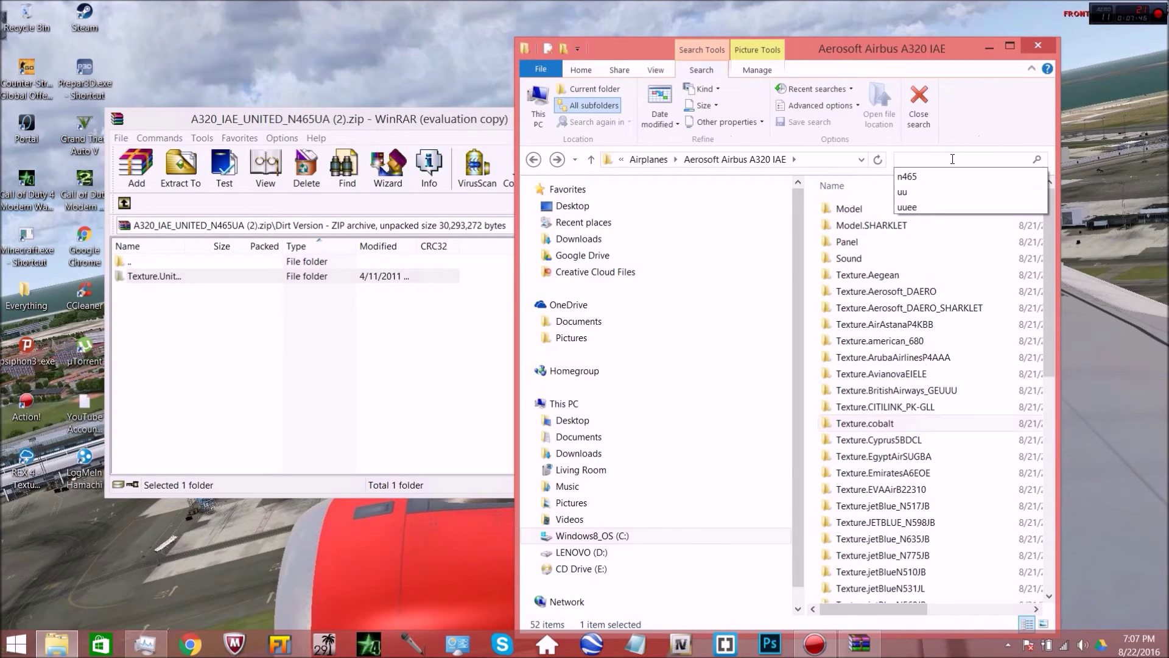
pyautogui.write('n465')
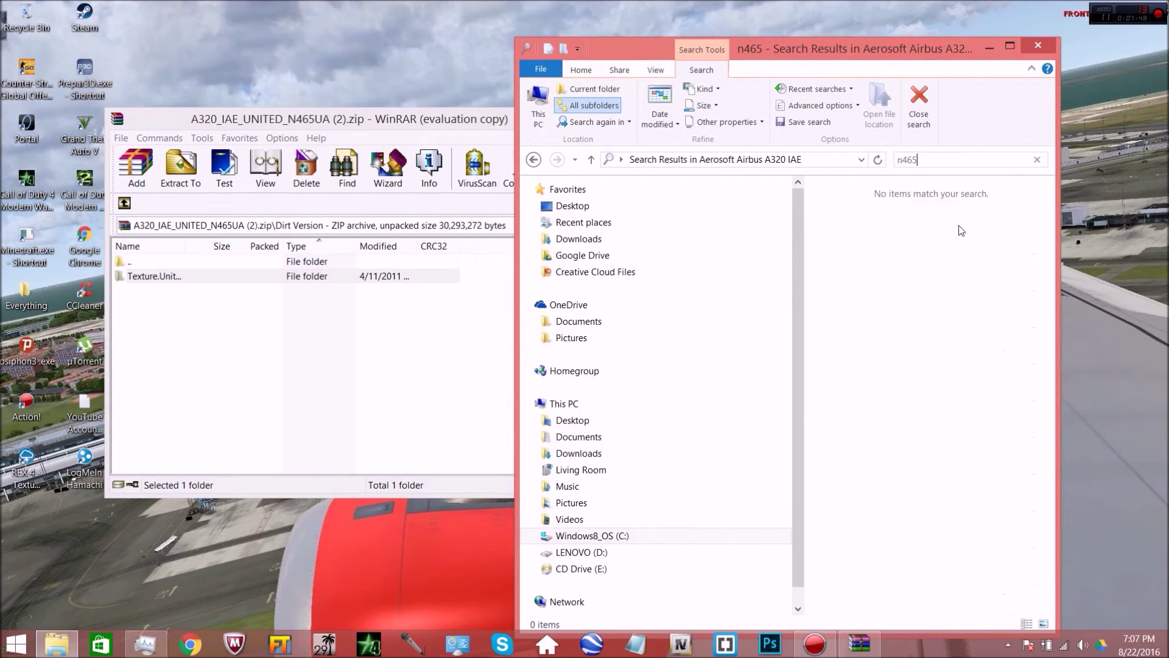
pyautogui.press('BackSpace')
pyautogui.press('BackSpace')
pyautogui.press('BackSpace')
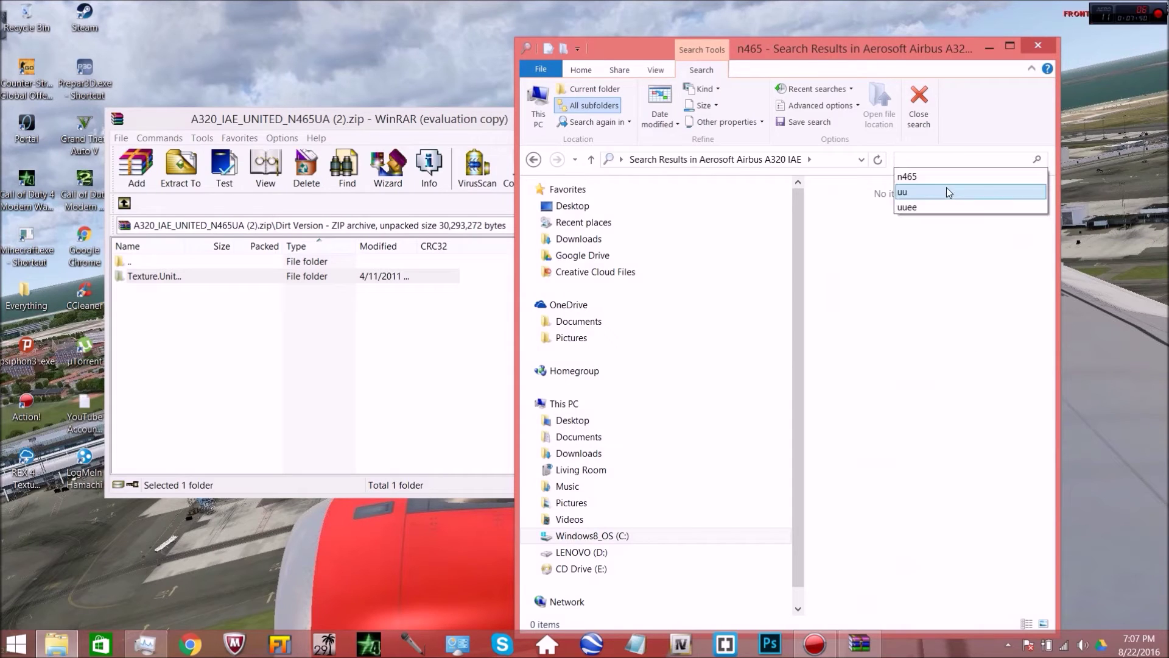
pyautogui.click(902, 342)
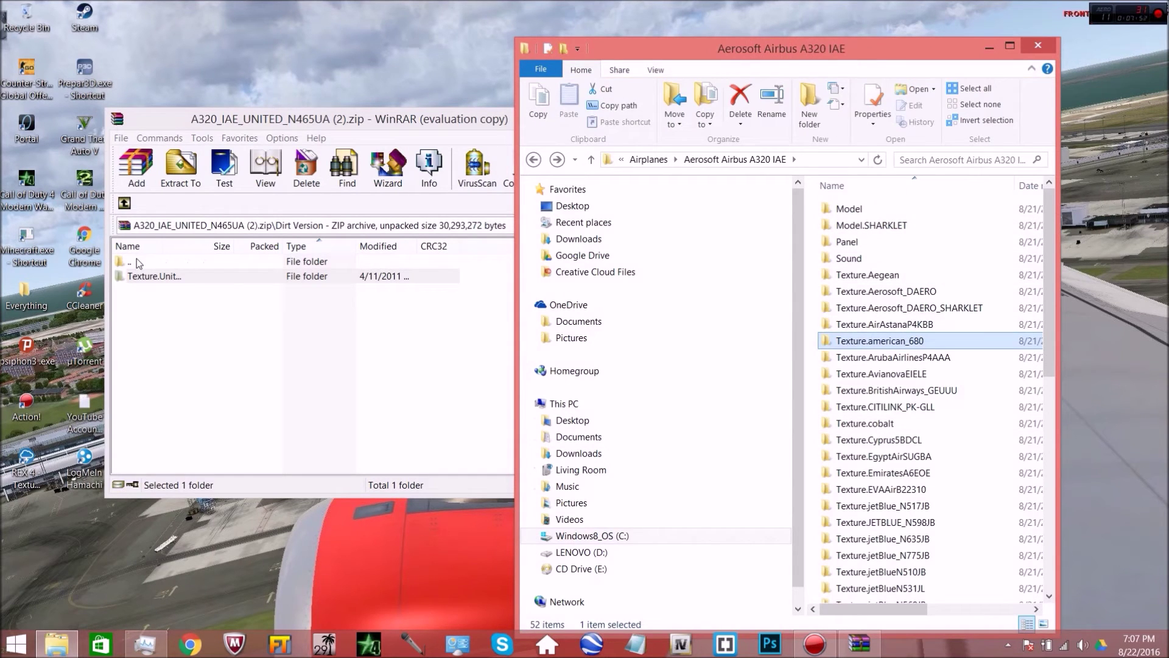
# Open Texture.UnitedN465UA's texture.cfg and replace its text with the copied fallback lines
pyautogui.click(124, 204)
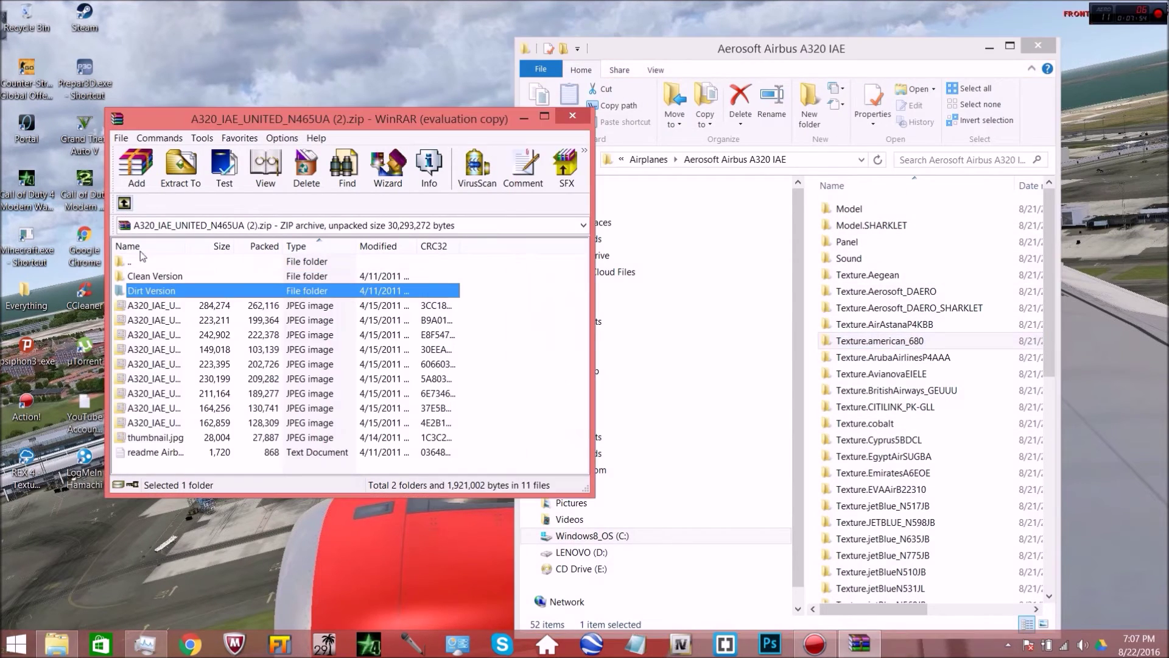
pyautogui.click(889, 489)
pyautogui.scroll(-7, 889, 493)
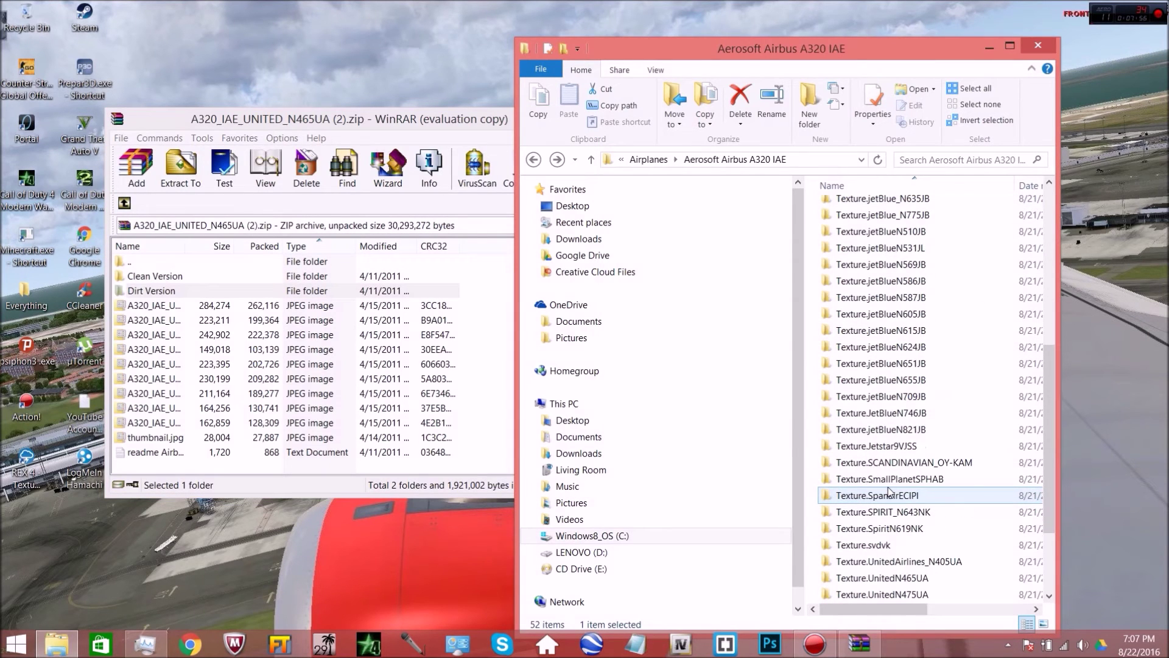
pyautogui.doubleClick(968, 577)
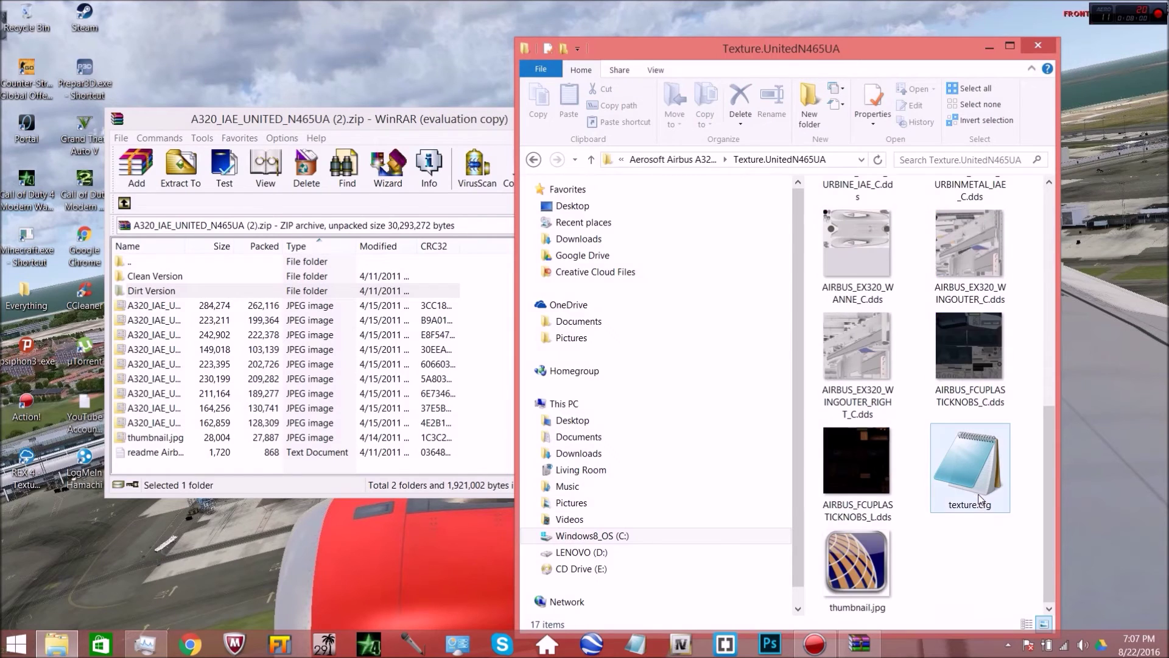
pyautogui.doubleClick(970, 468)
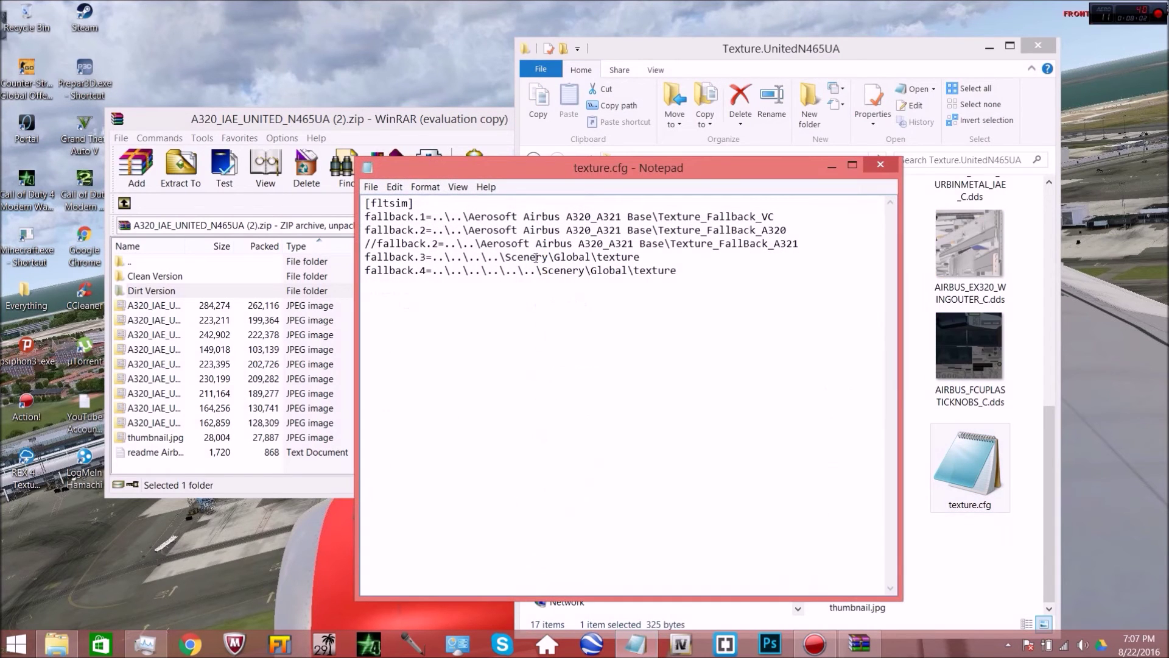
pyautogui.hotkey('ctrl', 'a')
pyautogui.hotkey('ctrl', 'x')
pyautogui.hotkey('ctrl', 'v')
# Close the texture.cfg Notepad, finally discarding the changes with Don't Save
pyautogui.click(890, 170)
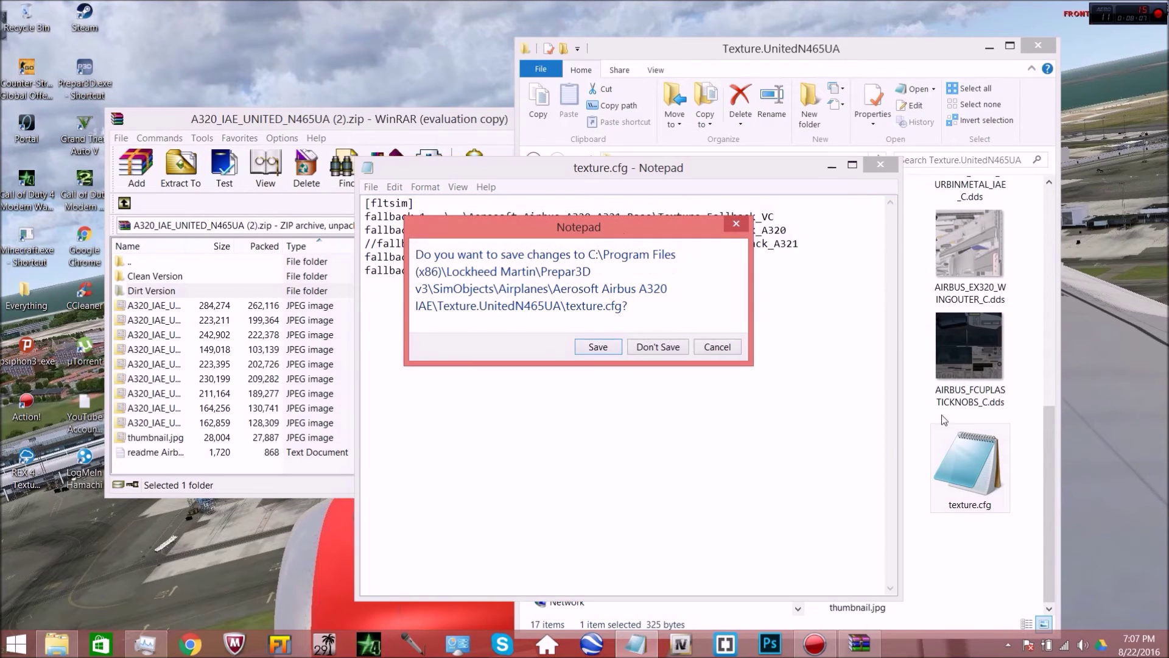
pyautogui.click(601, 348)
pyautogui.click(897, 535)
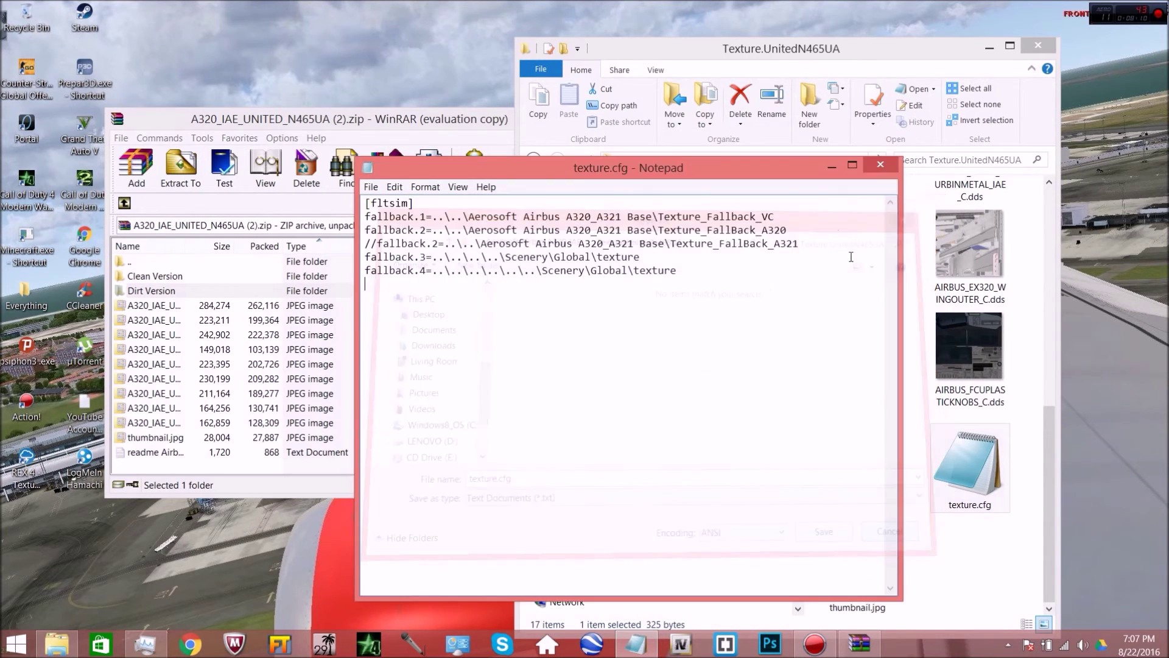
pyautogui.click(878, 169)
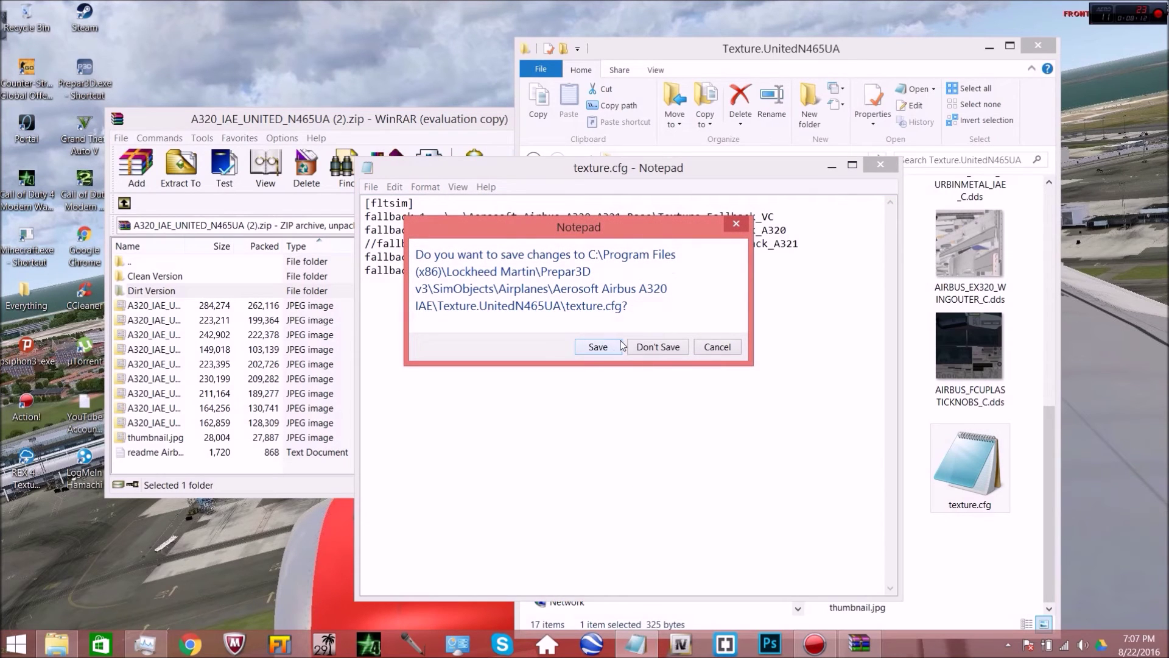
pyautogui.click(596, 347)
pyautogui.click(894, 536)
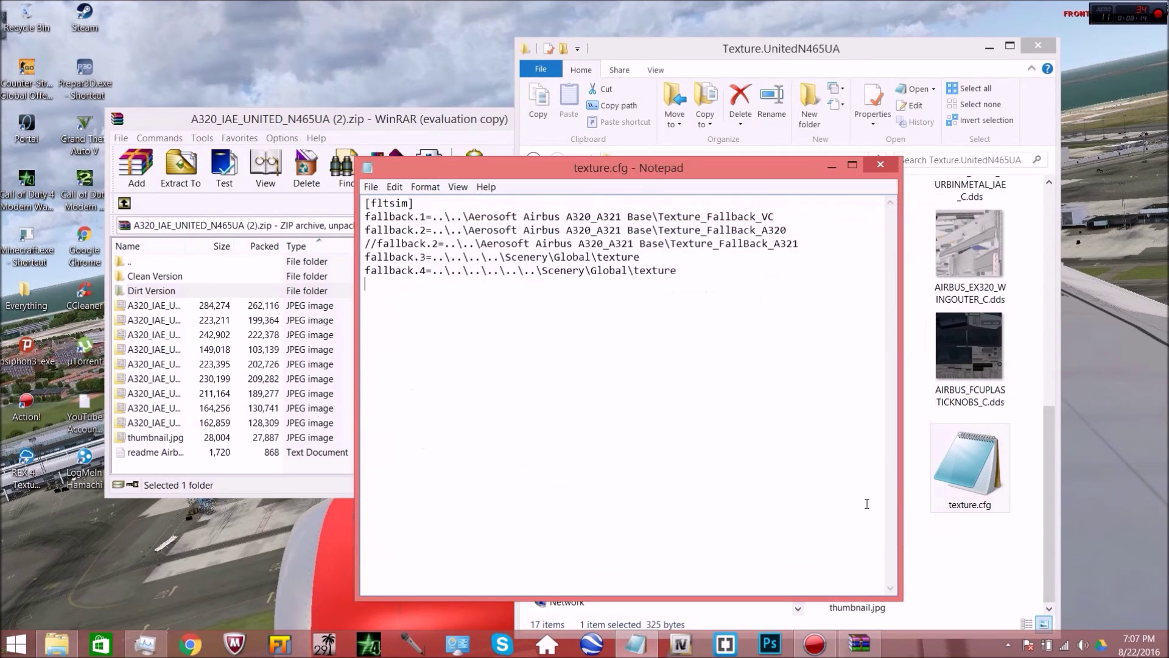
pyautogui.click(881, 165)
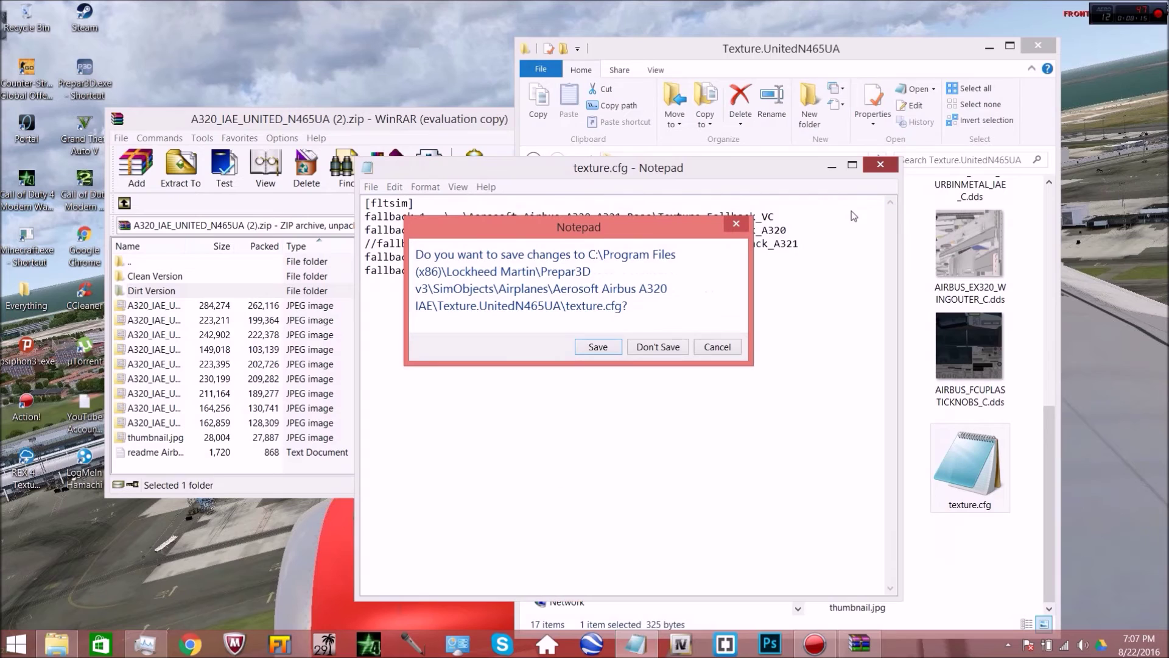
pyautogui.click(657, 345)
# Go back to the A320 IAE folder and open aircraft.cfg in Notepad
pyautogui.click(534, 159)
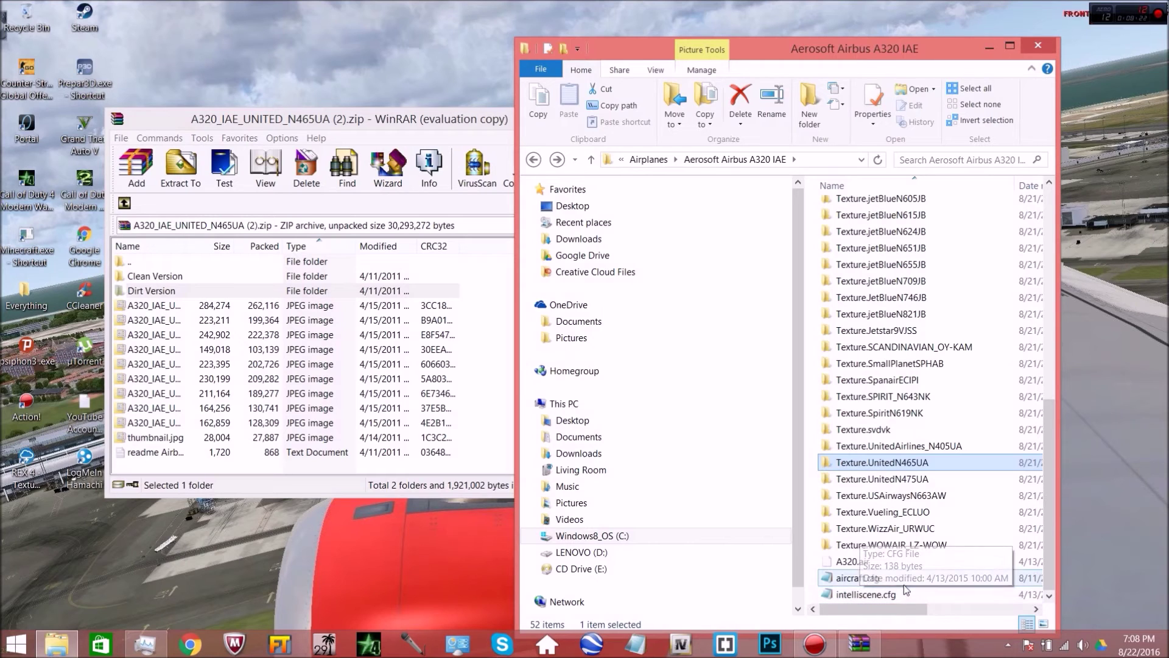
pyautogui.click(917, 430)
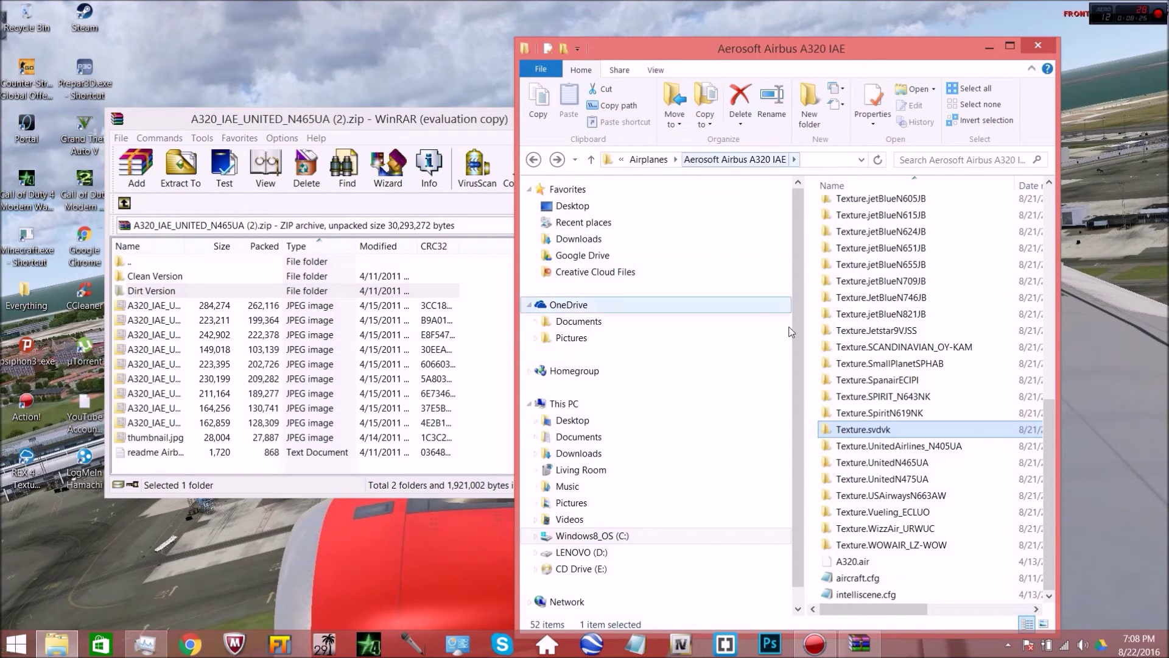
pyautogui.click(897, 578)
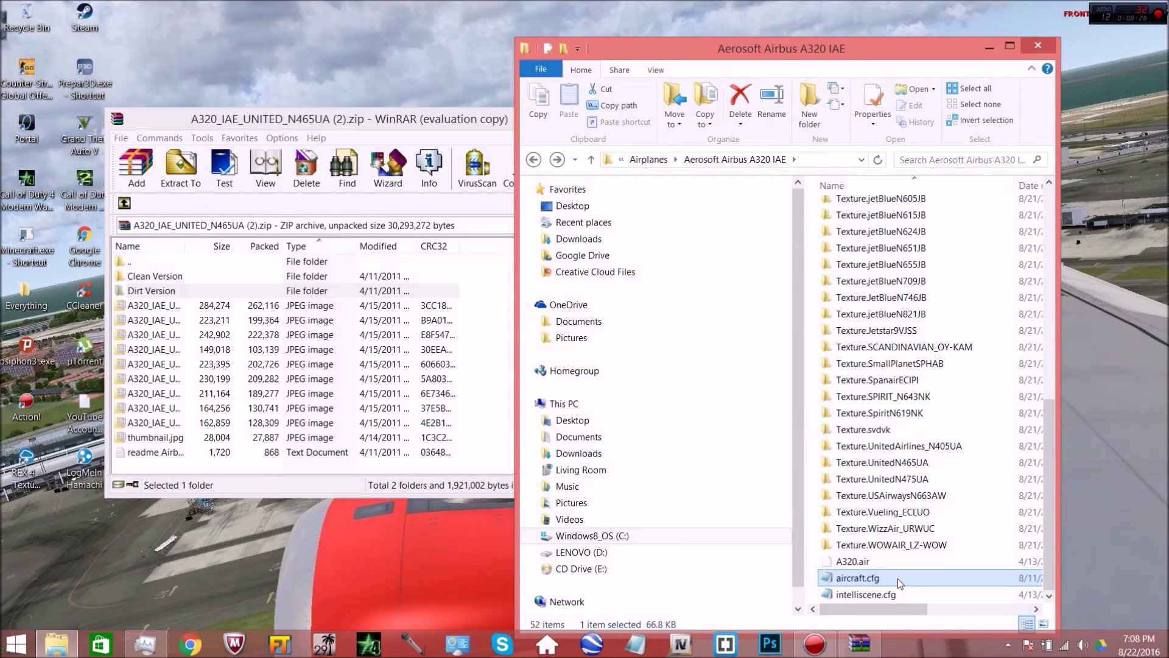
pyautogui.doubleClick(869, 579)
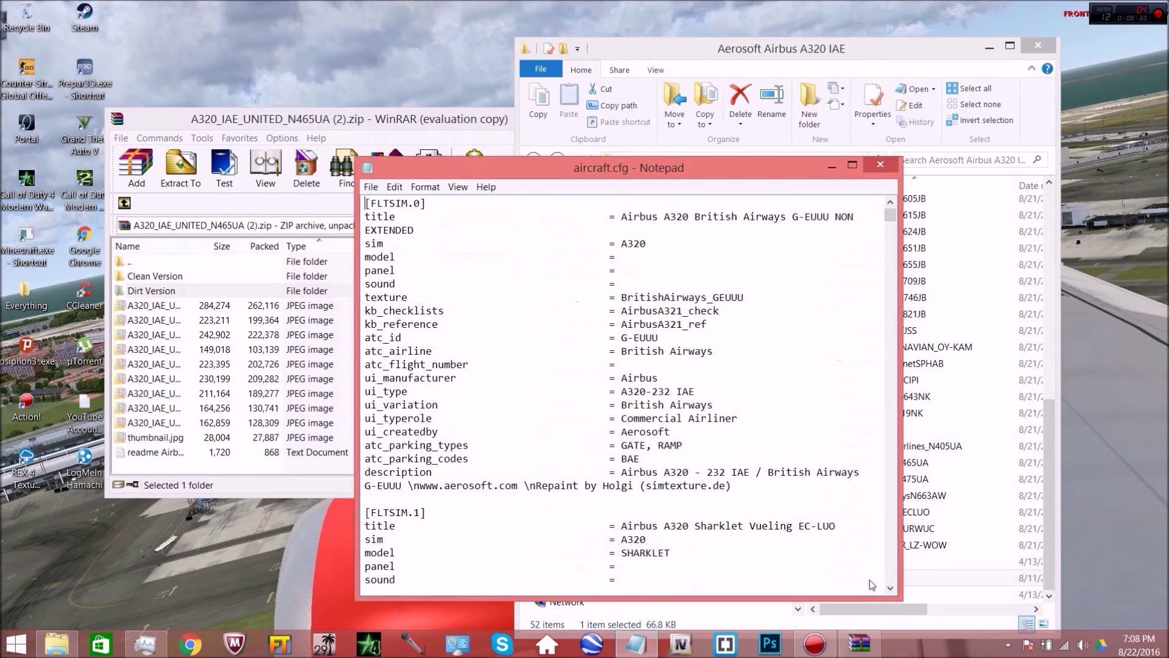
# Arrange the windows and scroll aircraft.cfg down to the final [FLTSIM.46] Wow Air entry
pyautogui.moveTo(599, 171); pyautogui.dragTo(787, 85)
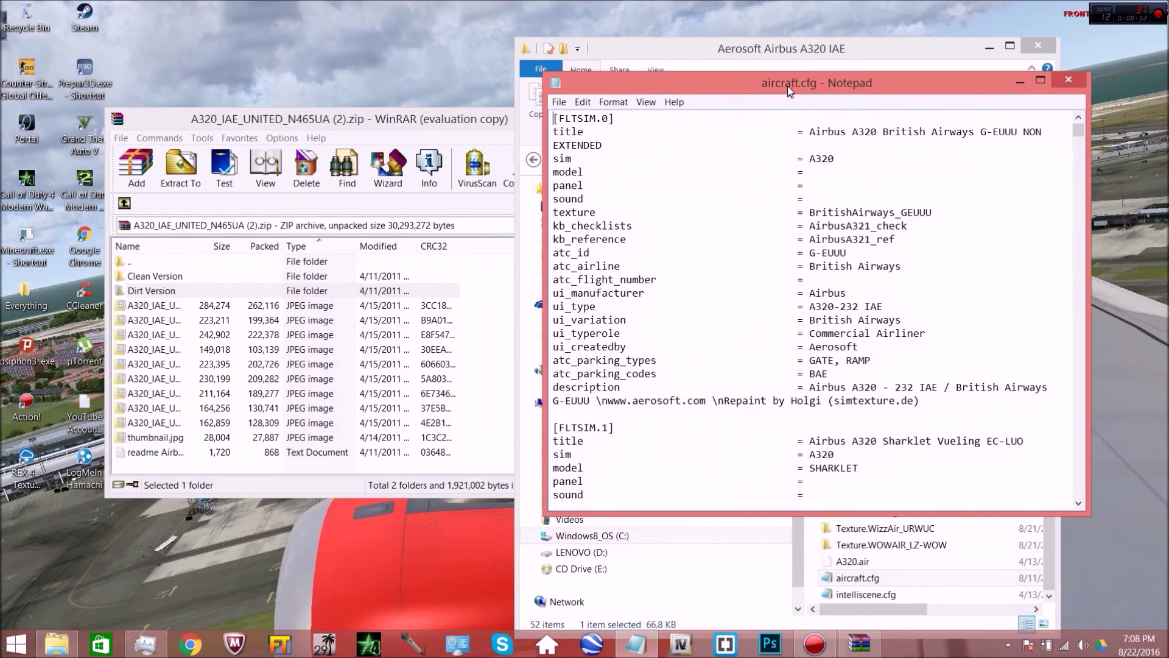
pyautogui.moveTo(397, 126); pyautogui.dragTo(304, 116)
pyautogui.click(819, 271)
pyautogui.scroll(-9, 792, 341)
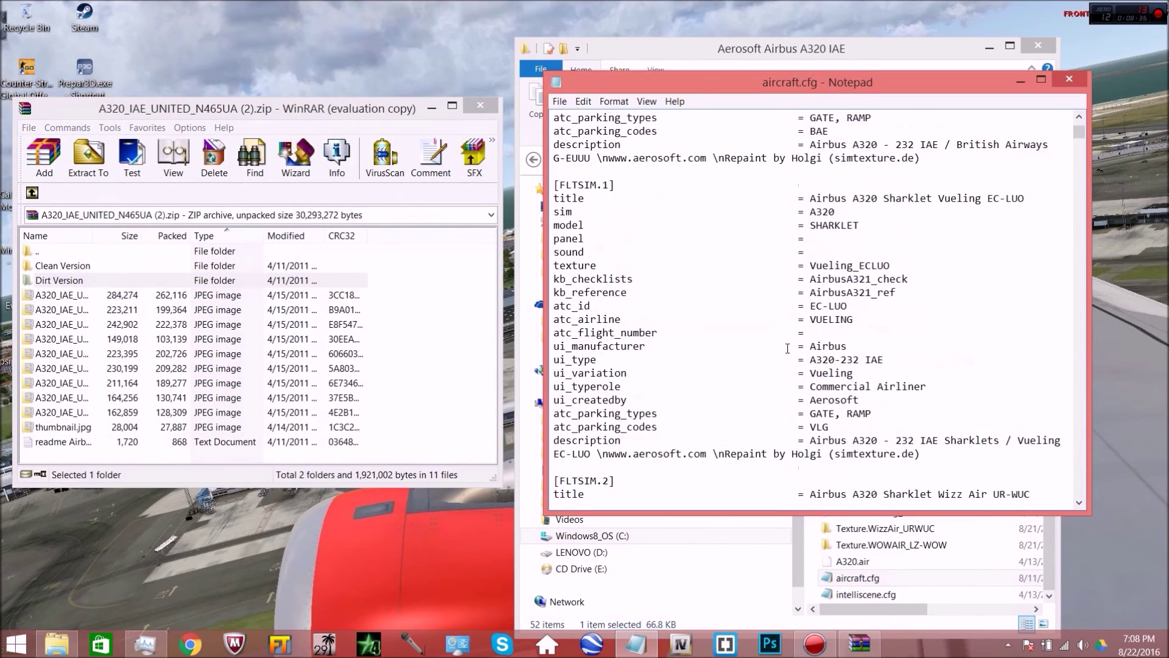
pyautogui.scroll(-7, 788, 352)
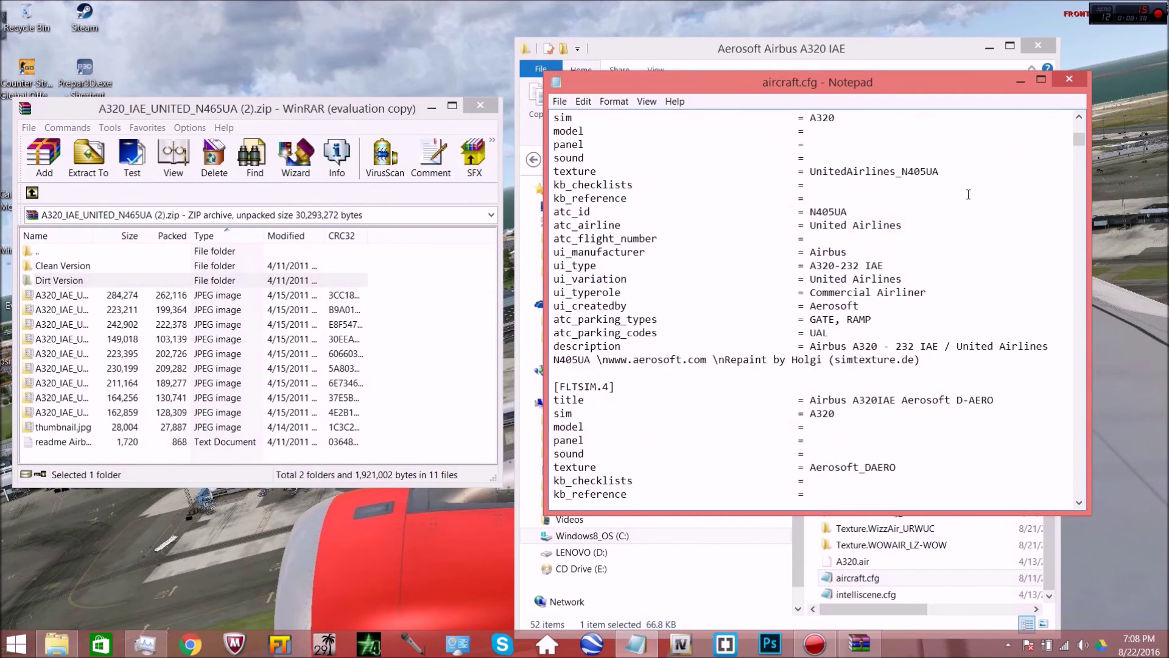
pyautogui.scroll(-3, 968, 195)
pyautogui.moveTo(1081, 144); pyautogui.dragTo(1082, 173)
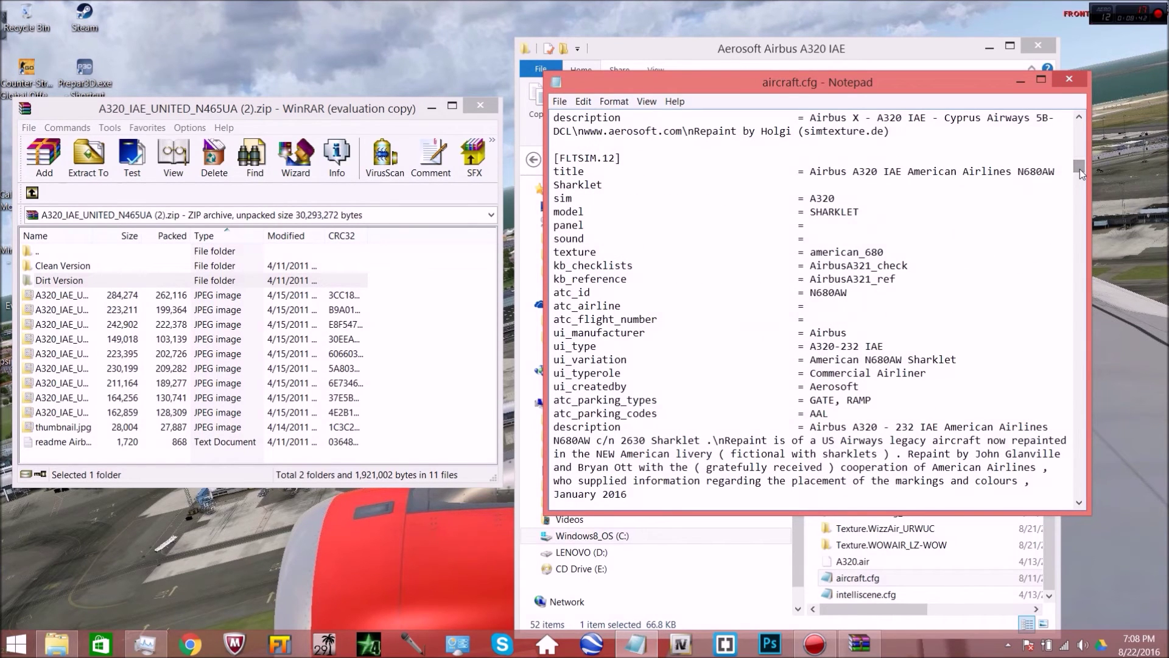
pyautogui.scroll(-5, 1055, 175)
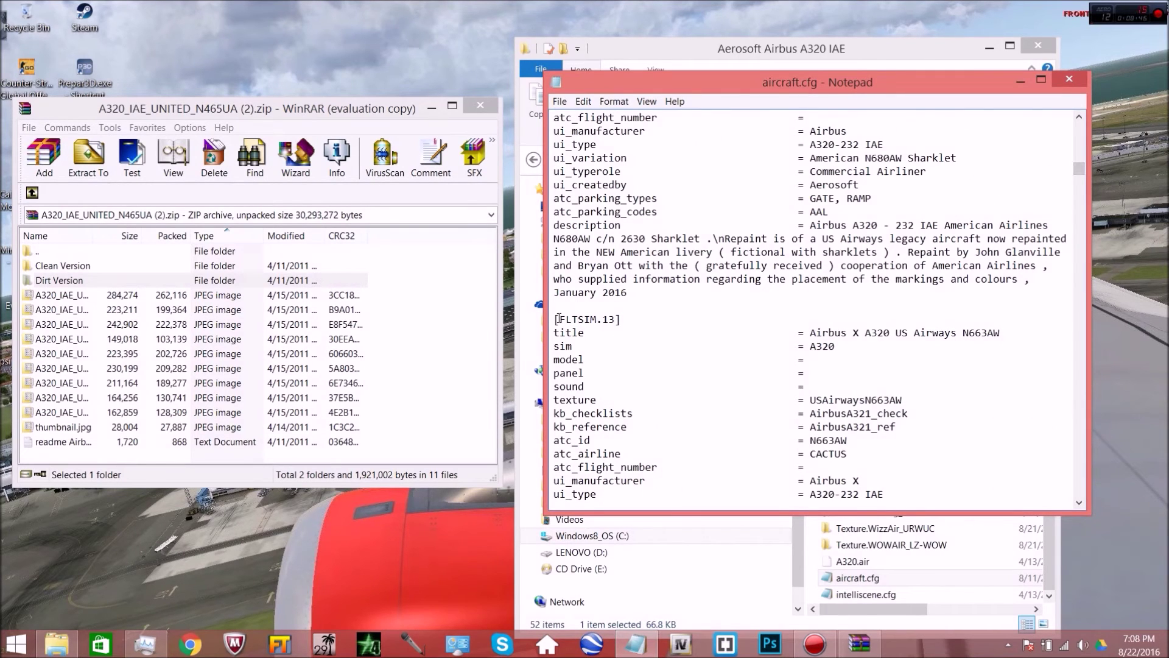
pyautogui.moveTo(558, 319); pyautogui.dragTo(616, 319)
pyautogui.moveTo(1079, 168); pyautogui.dragTo(1082, 268)
# Insert blank lines above [AIRPLANE_GEOMETRY] in aircraft.cfg
pyautogui.scroll(-5, 682, 353)
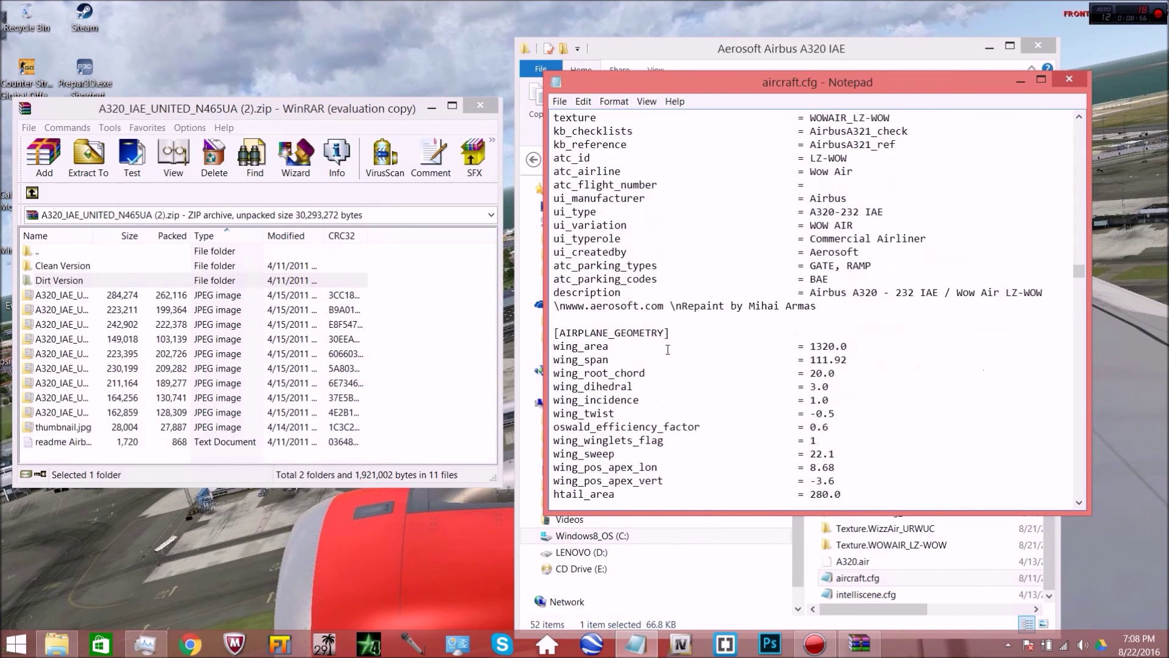
pyautogui.scroll(5, 645, 292)
pyautogui.scroll(-8, 611, 238)
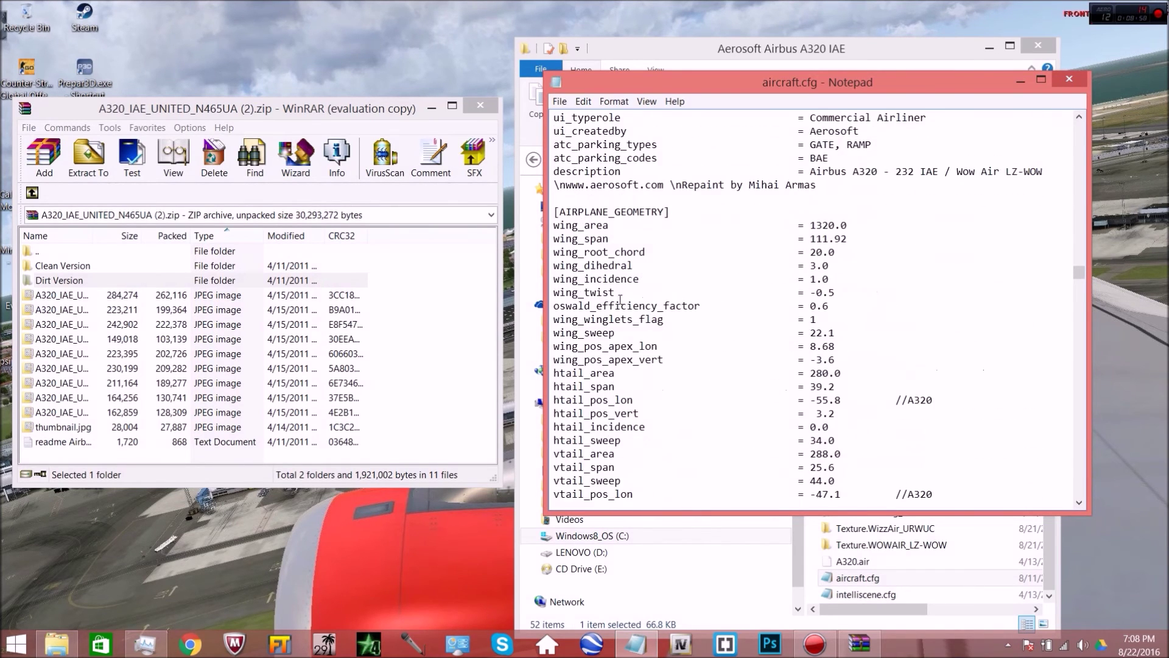
pyautogui.click(557, 199)
pyautogui.press('Return')
pyautogui.press('Return')
pyautogui.press('Return')
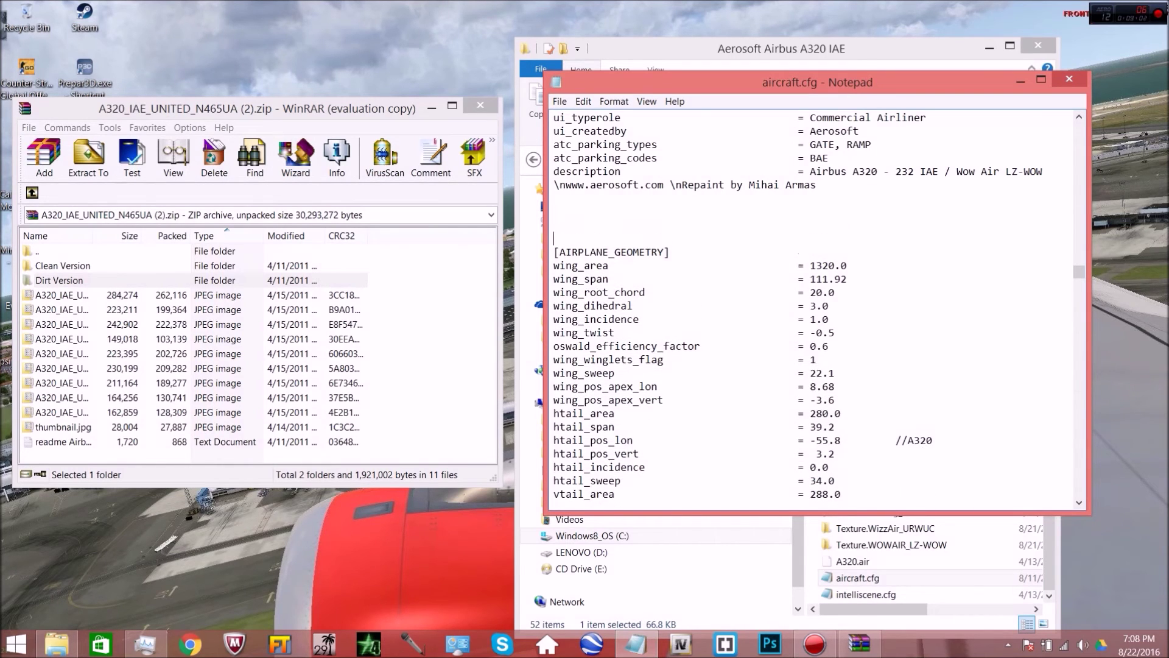
pyautogui.click(555, 221)
# Copy the United N465UA [FLTSIM.X] block from the archive's readme, then close it
pyautogui.click(94, 443)
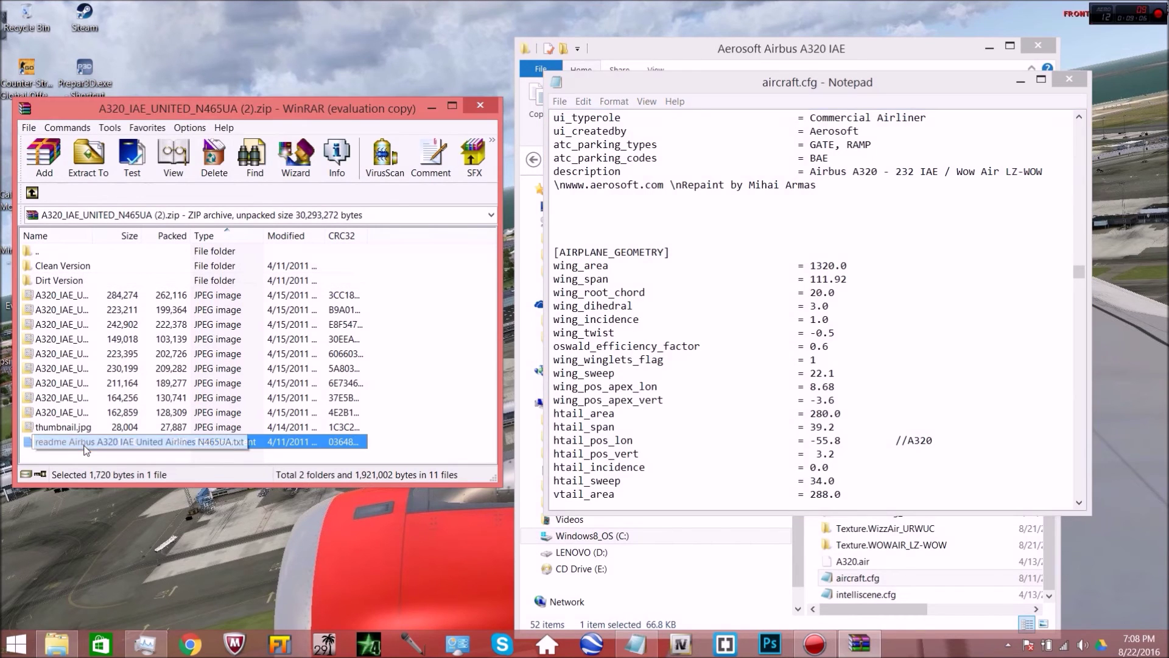
pyautogui.doubleClick(88, 447)
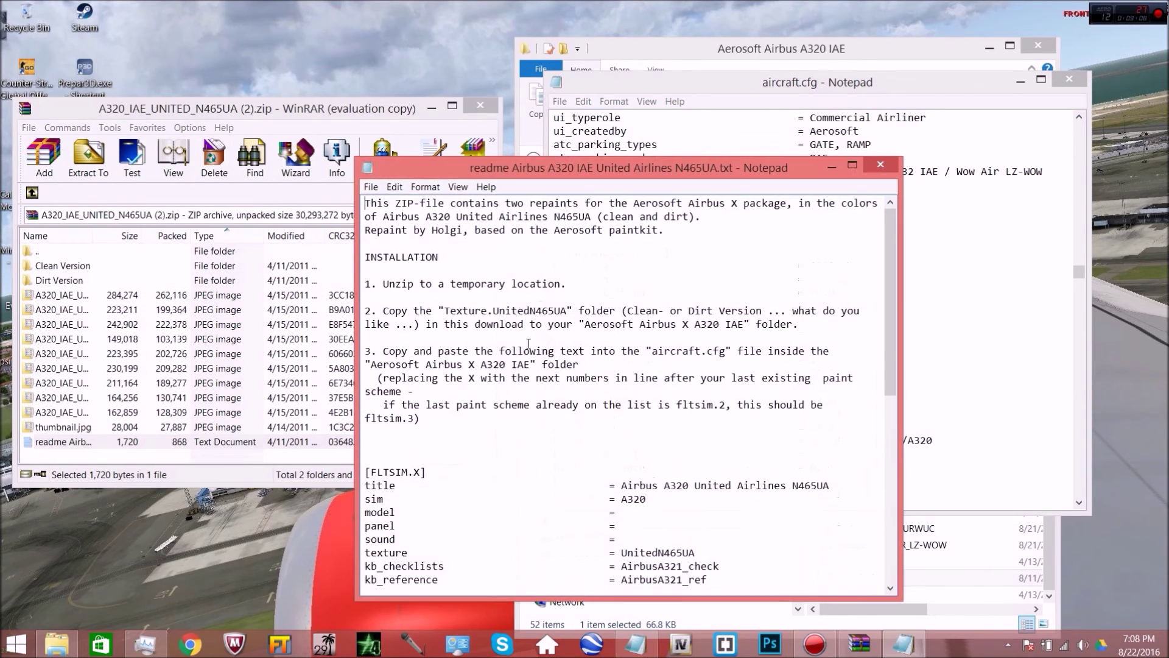
pyautogui.moveTo(365, 473); pyautogui.dragTo(874, 456)
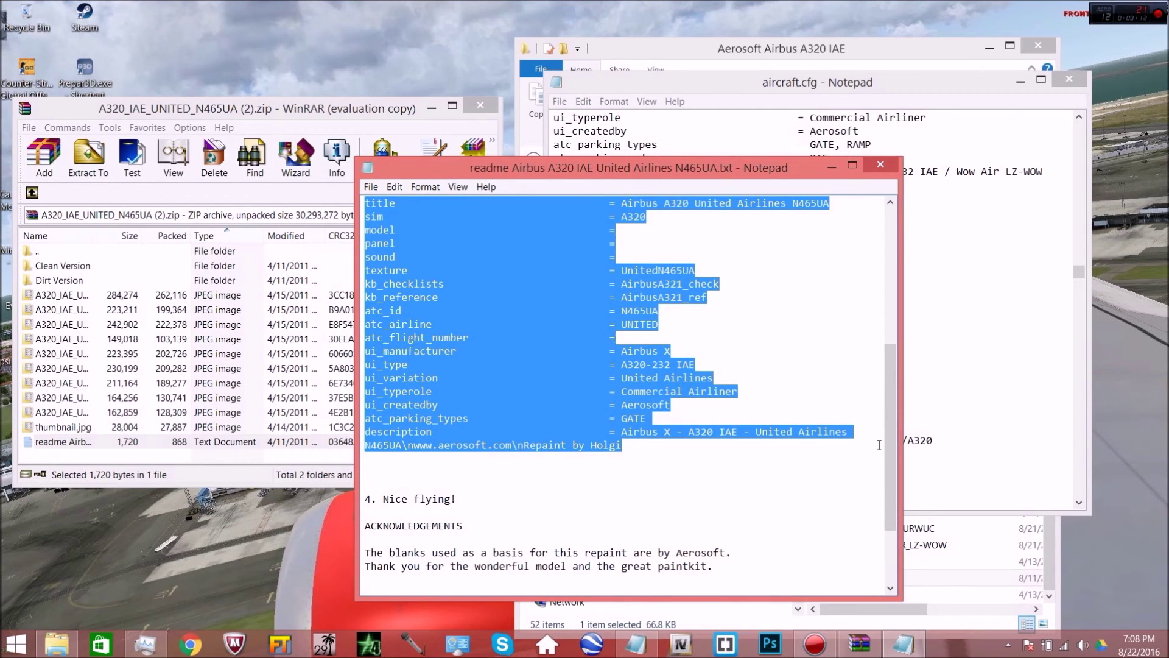
pyautogui.click(878, 166)
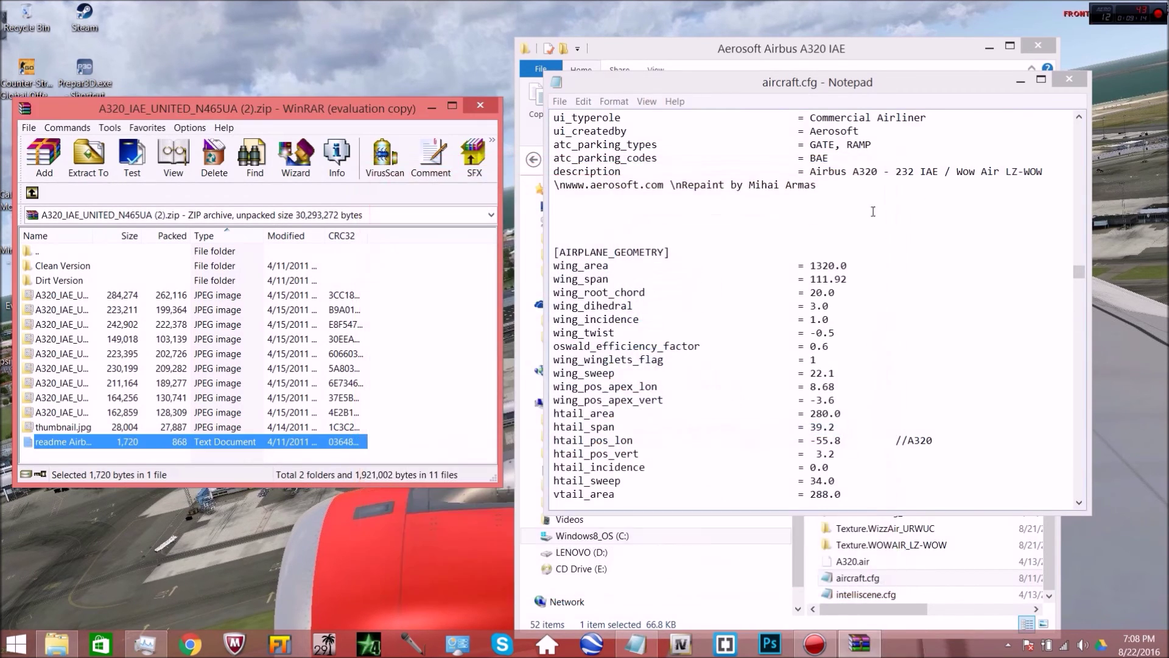
pyautogui.click(560, 221)
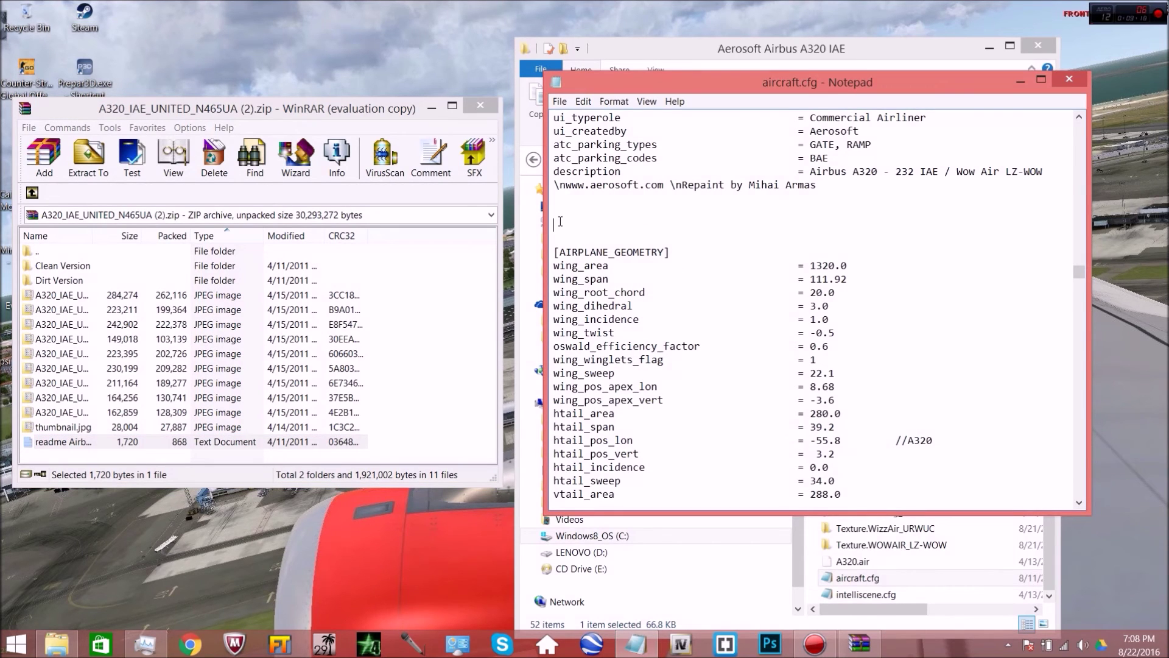
# Paste the United N465UA FLTSIM block after the Wow Air entry and remove the extra blank line
pyautogui.hotkey('ctrl', 'v')
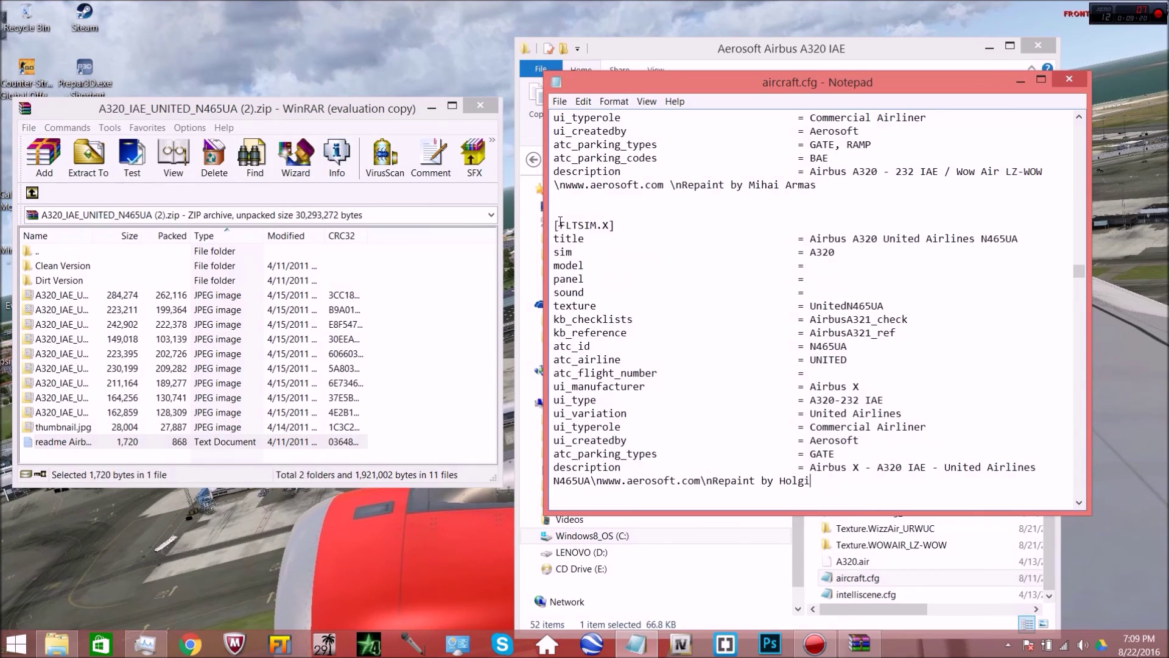
pyautogui.scroll(-5, 573, 256)
pyautogui.scroll(7, 586, 298)
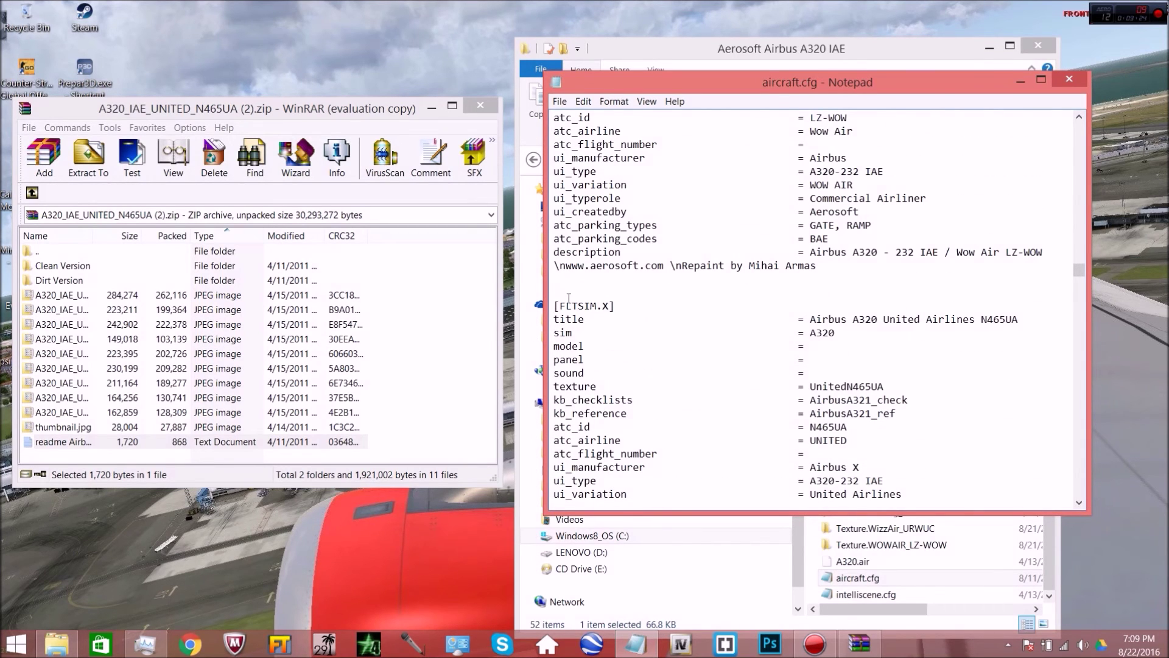
pyautogui.press('BackSpace')
pyautogui.scroll(-6, 618, 380)
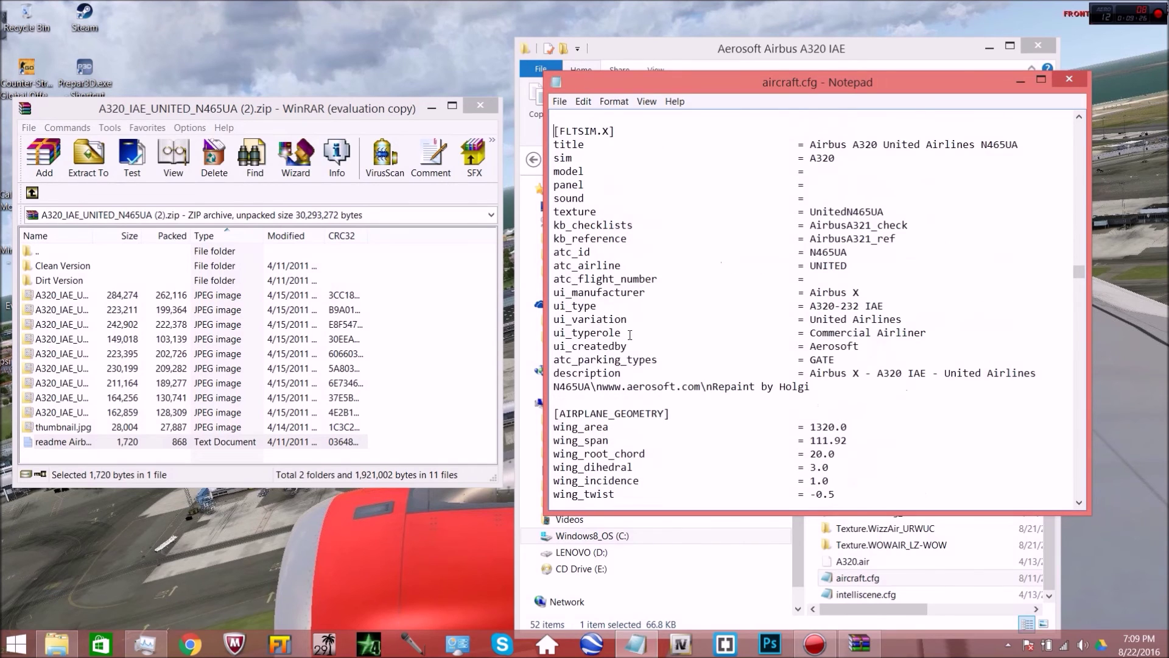
pyautogui.scroll(6, 619, 380)
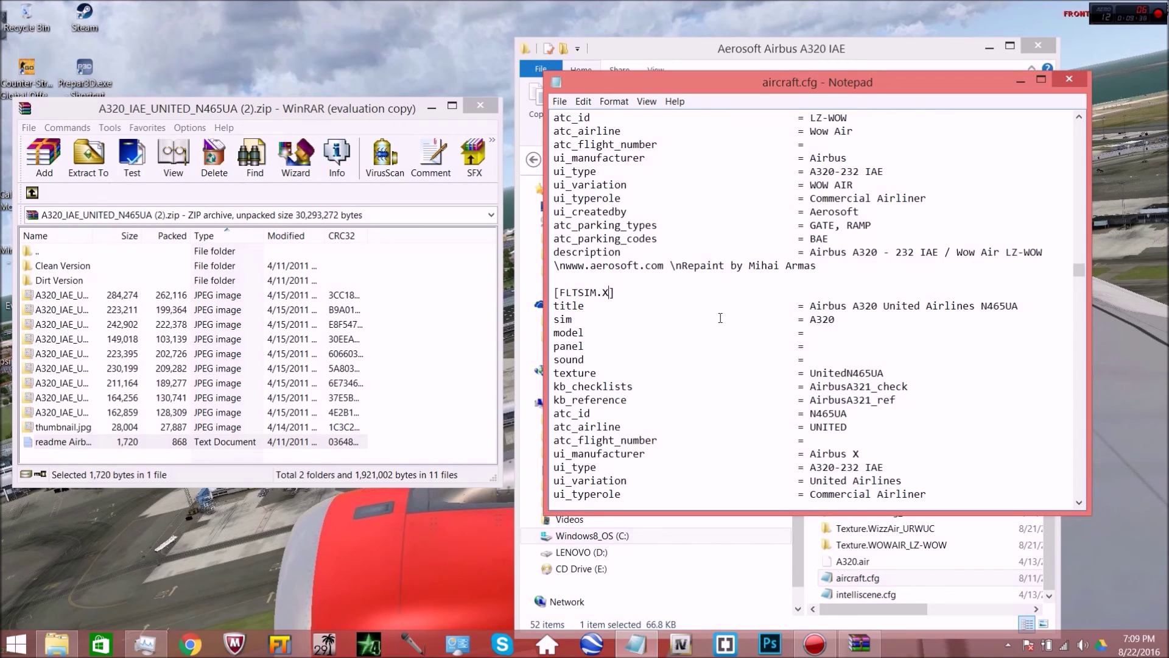
# Delete the X placeholder so the new section header reads [FLTSIM.], and close the livery archive
pyautogui.press('BackSpace')
pyautogui.scroll(4, 720, 318)
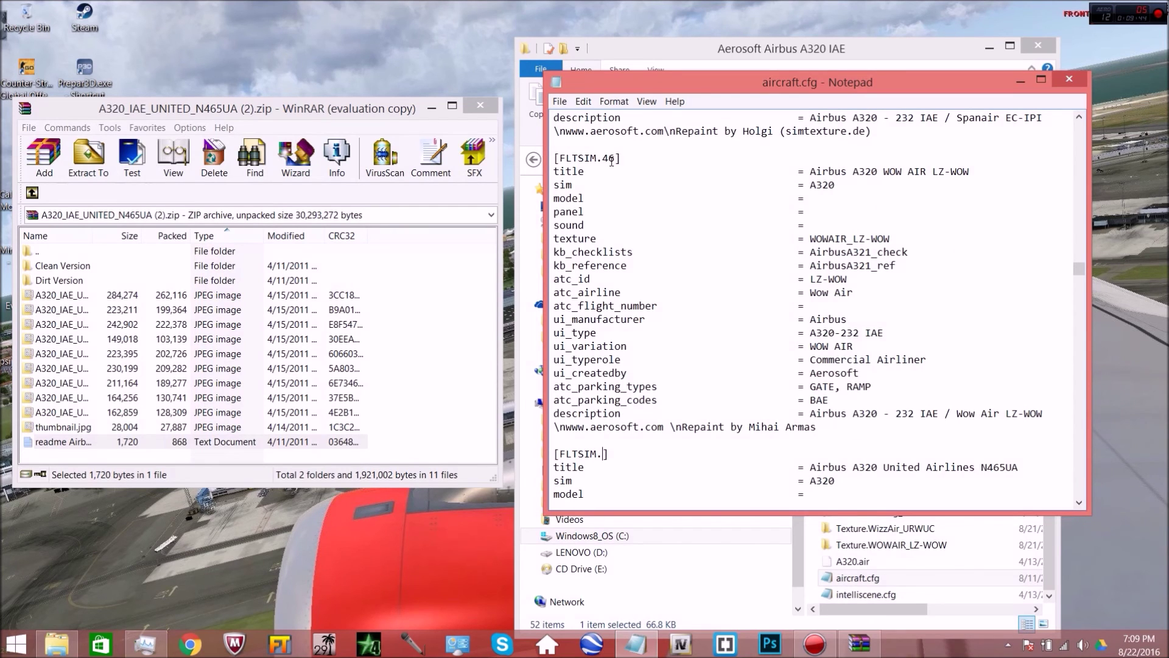
pyautogui.scroll(-4, 679, 324)
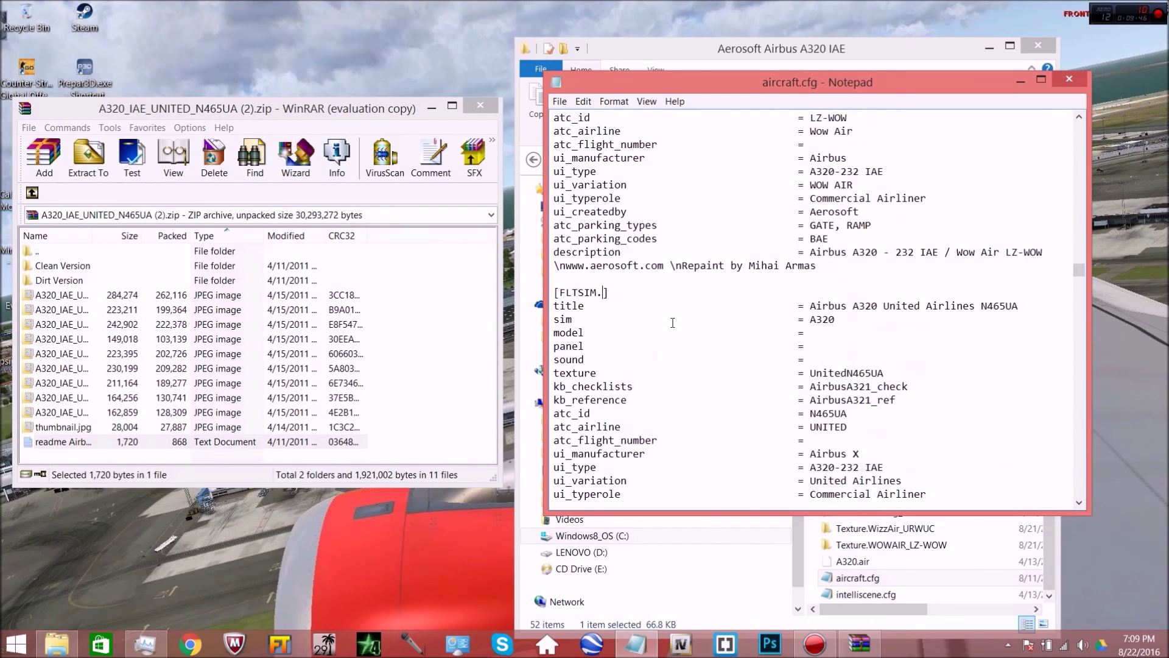
pyautogui.scroll(-9, 672, 322)
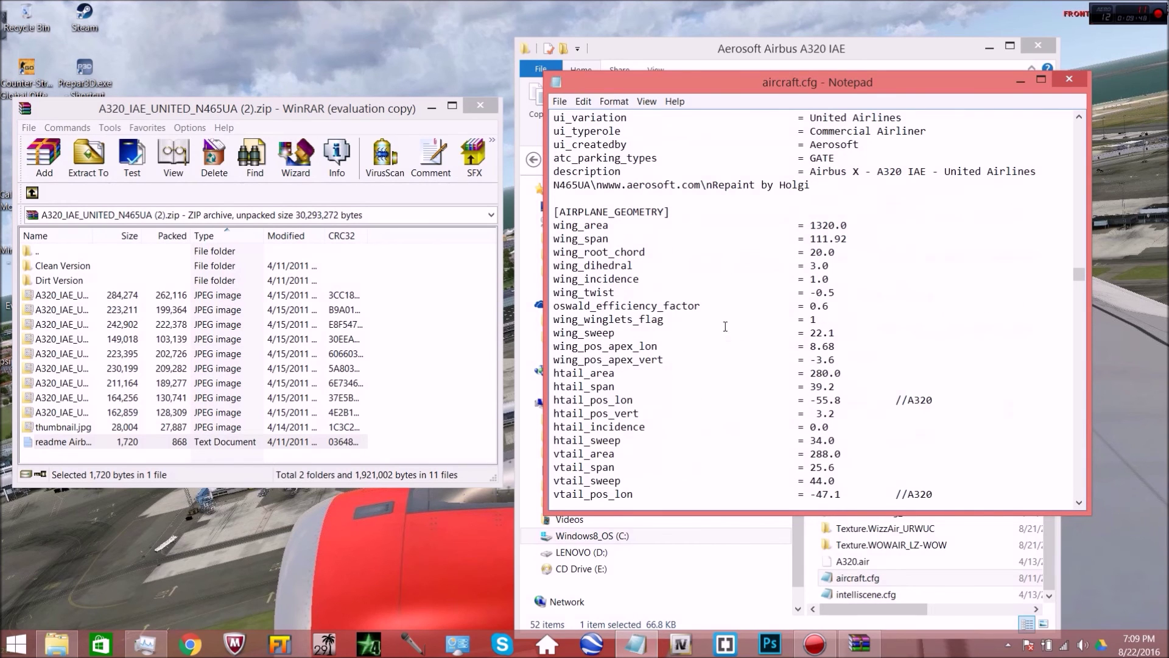
pyautogui.scroll(1, 740, 301)
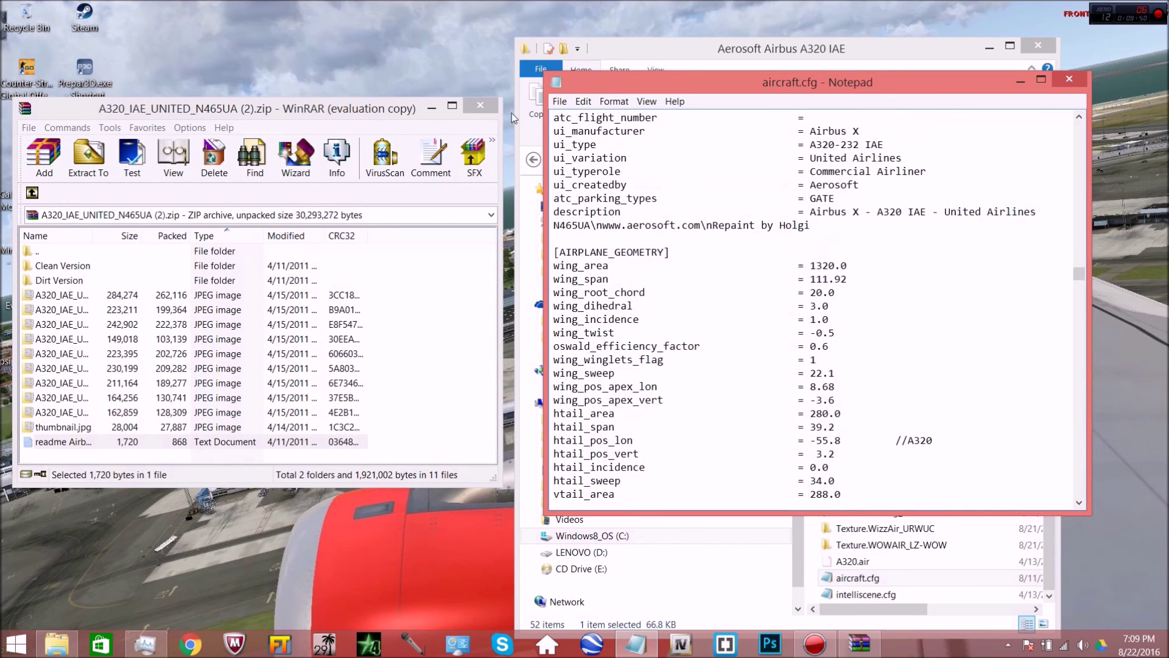
pyautogui.click(480, 105)
# Close aircraft.cfg via the save prompt, move the livery zip on the desktop, and close the A320 IAE folder
pyautogui.click(1074, 82)
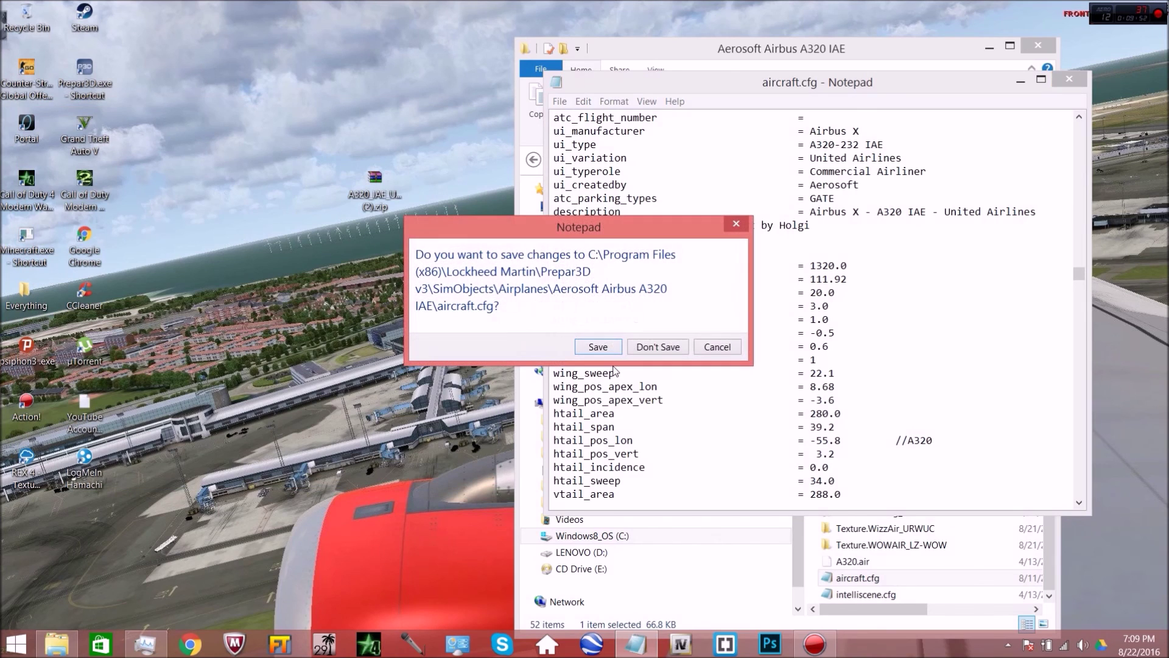
pyautogui.click(676, 347)
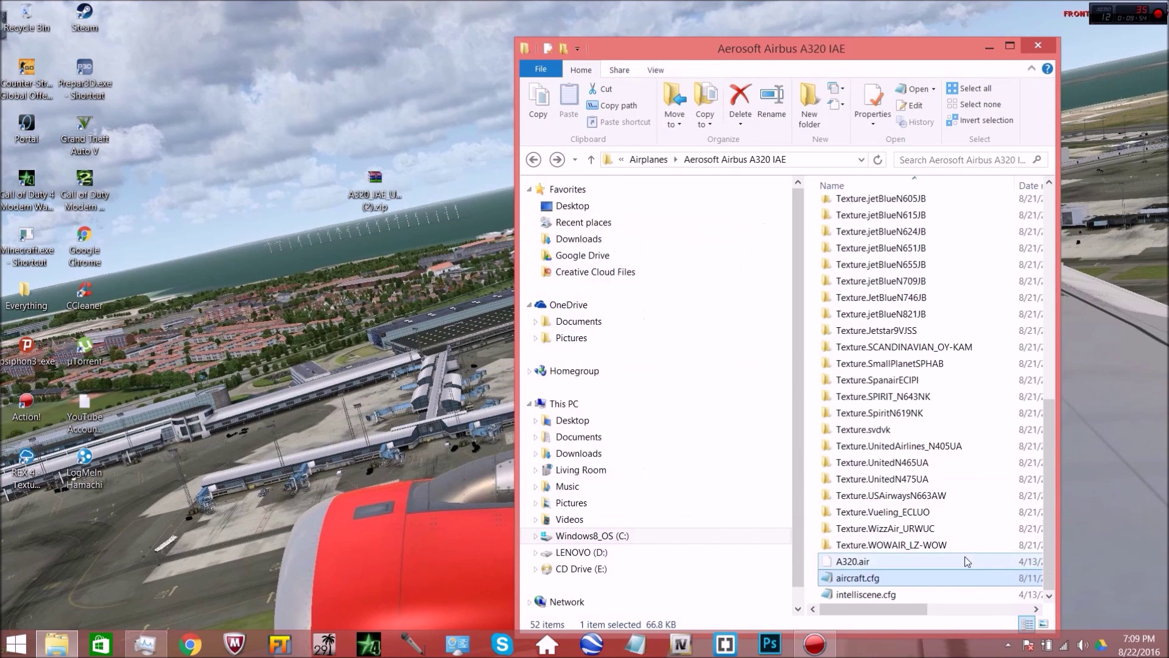
pyautogui.moveTo(374, 183); pyautogui.dragTo(31, 23)
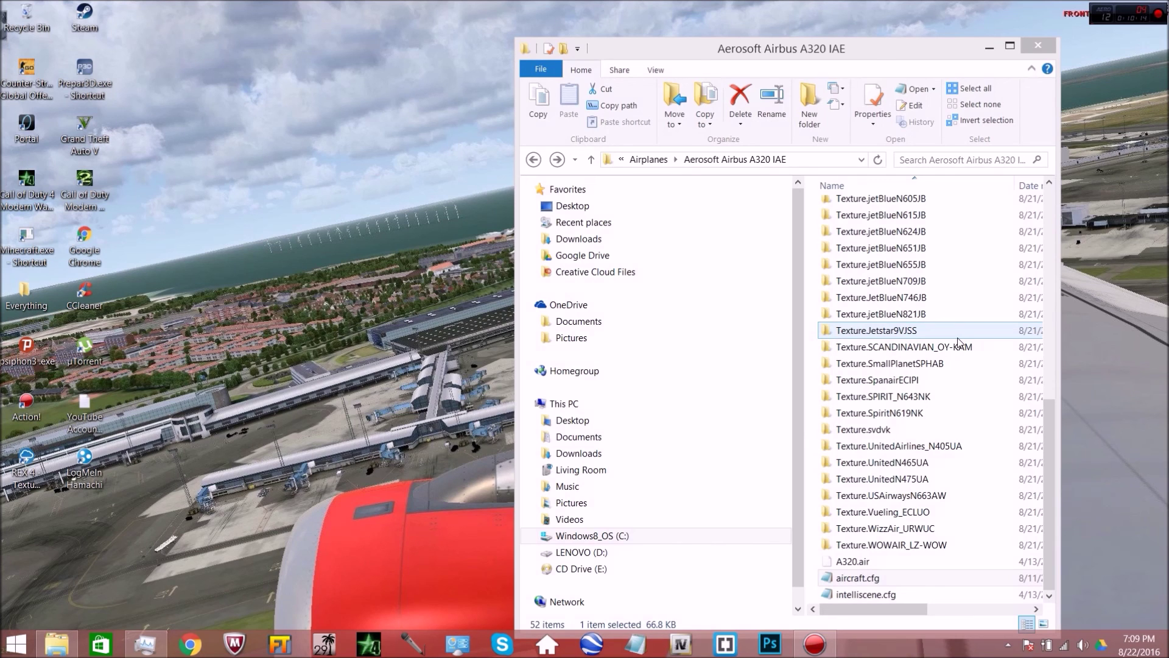
pyautogui.click(1038, 44)
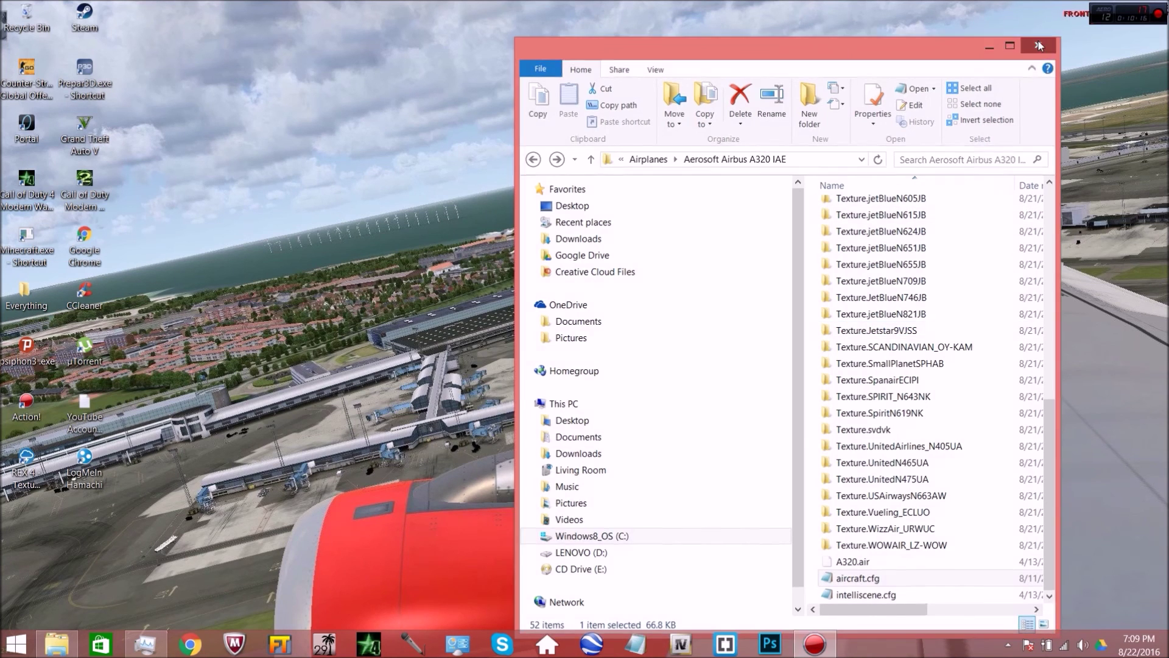